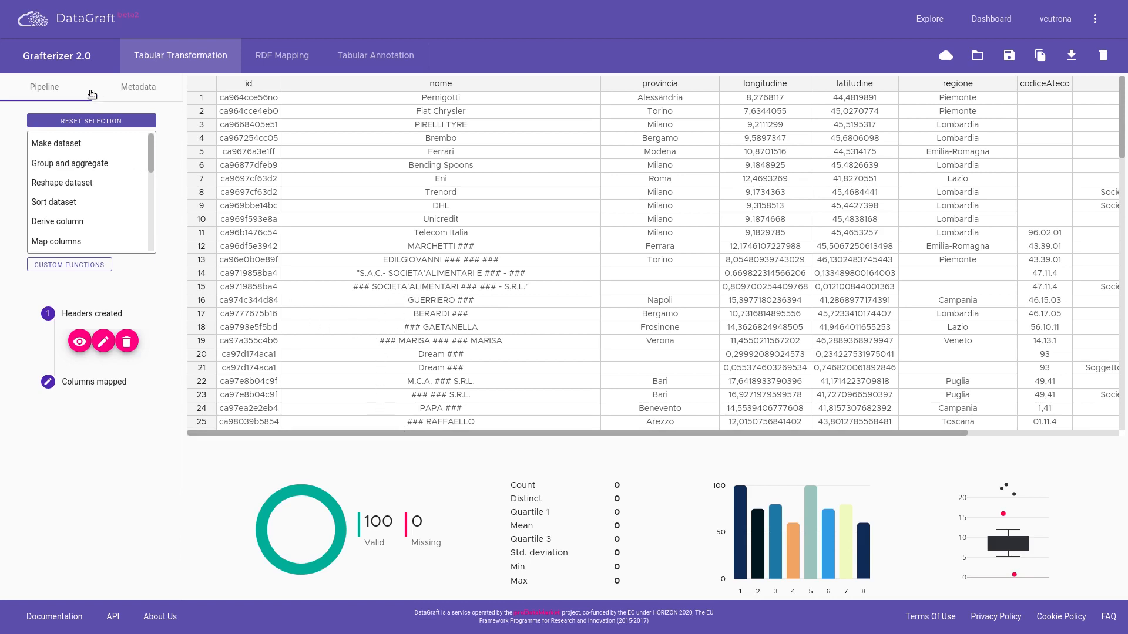
Look through the available pipeline transformation functions and select the Columns mapped step
scroll(88, 194, "down", 6)
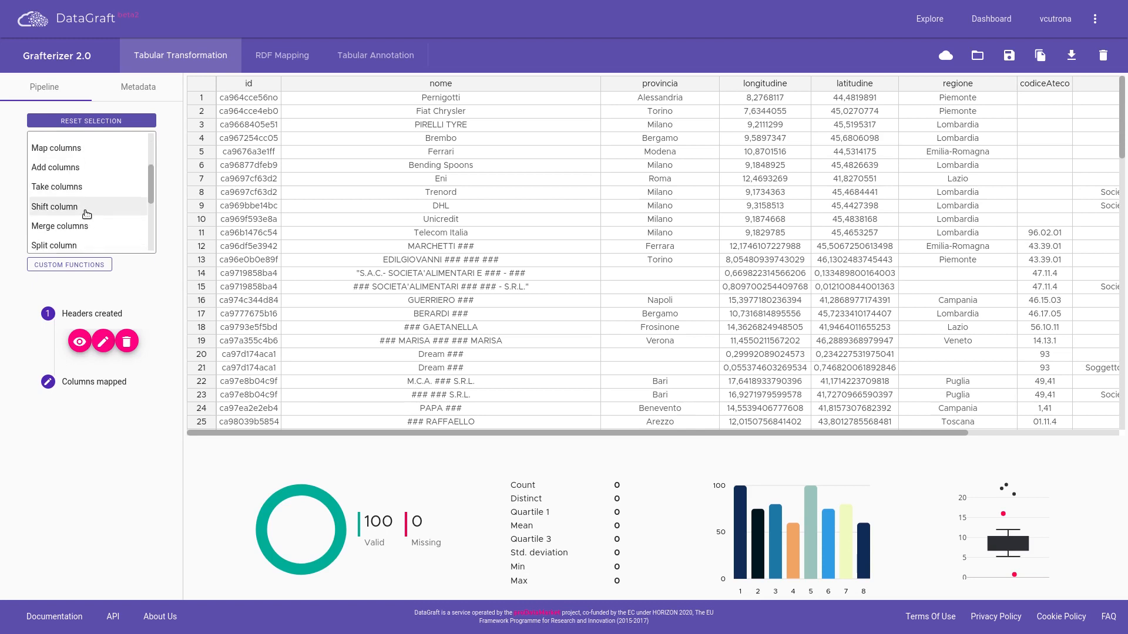
scroll(87, 213, "down", 1)
scroll(88, 200, "up", 3)
scroll(88, 193, "up", 4)
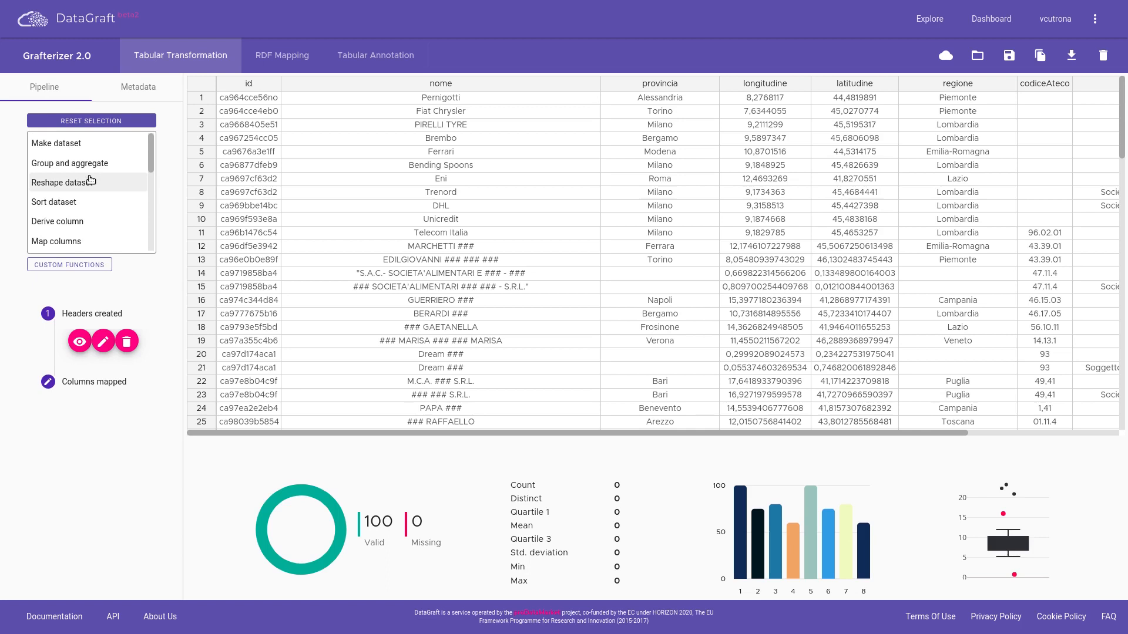
left_click(95, 385)
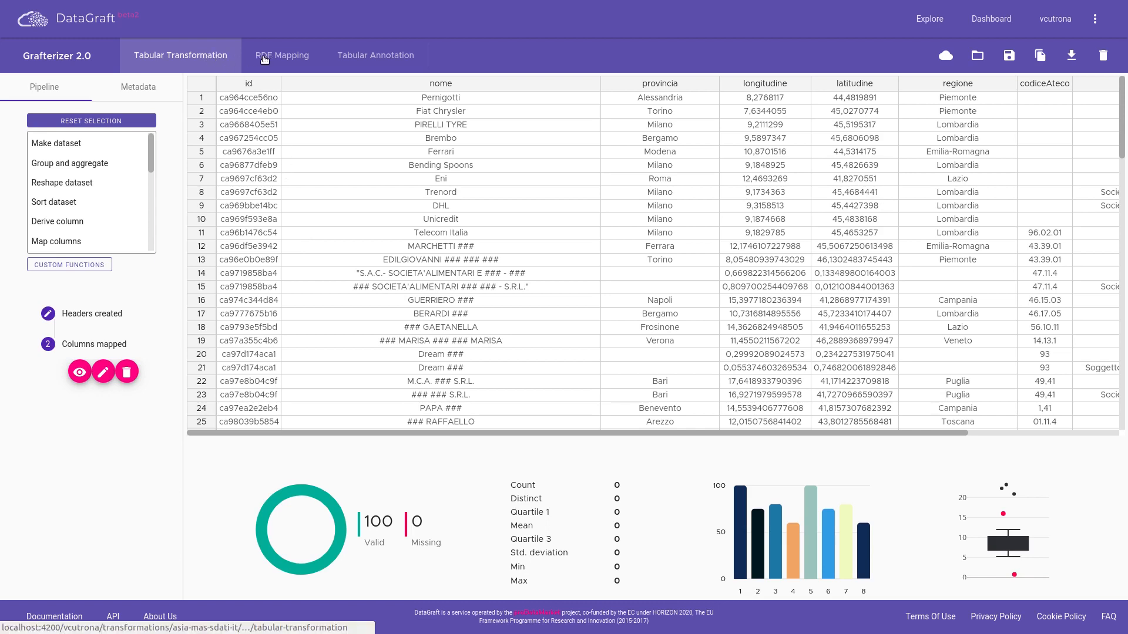
Switch to tabular annotation, review the ASIA configuration and save it without changes
left_click(383, 63)
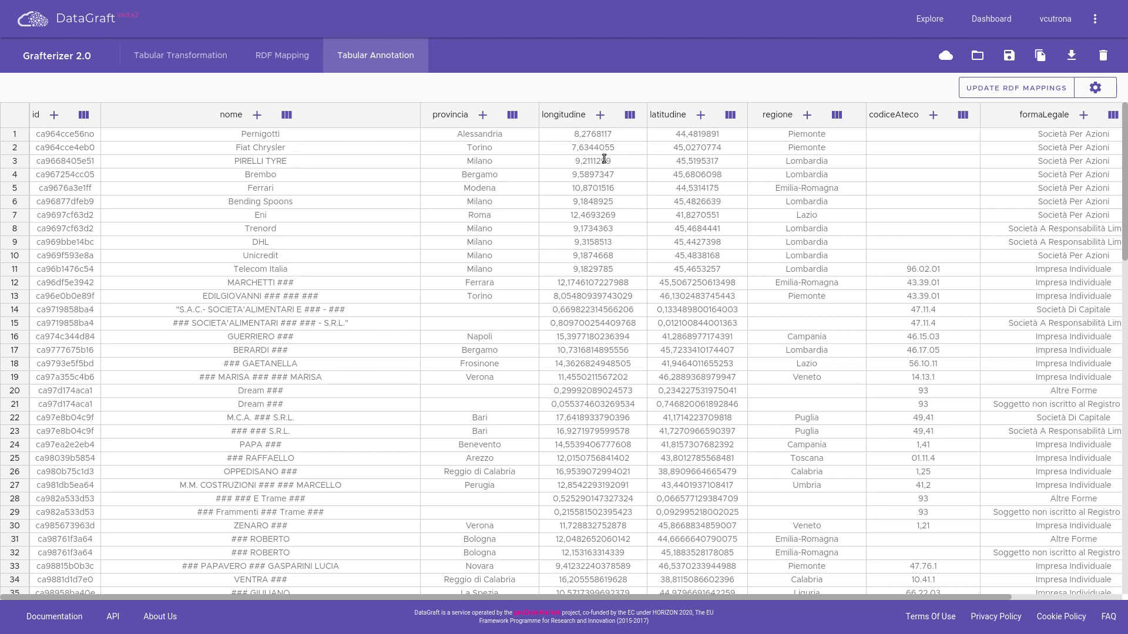
left_click(1097, 91)
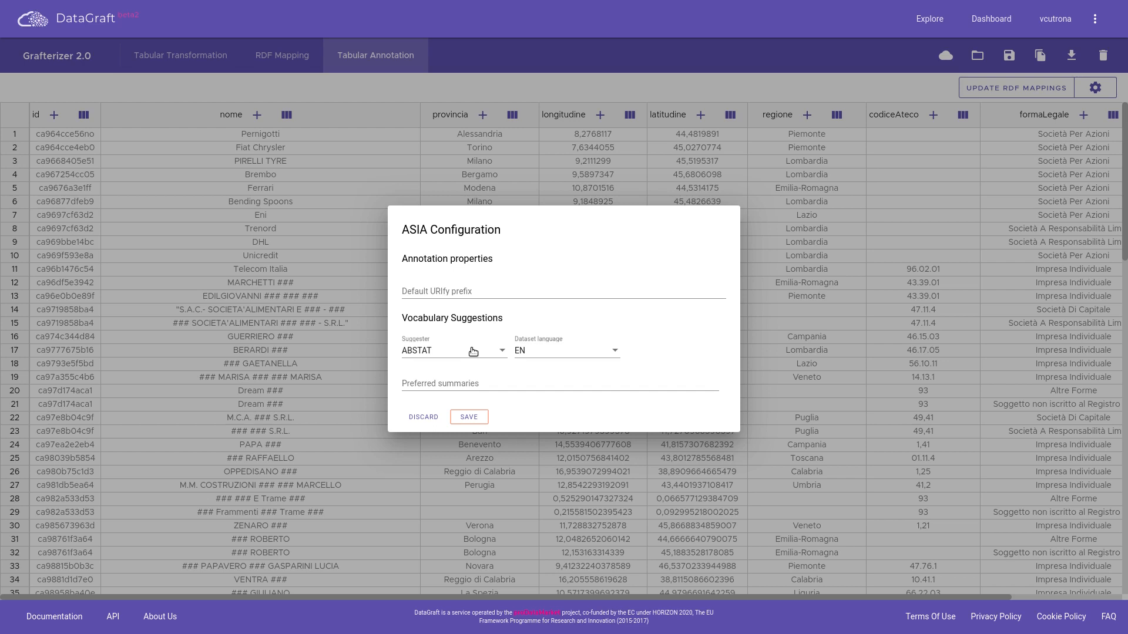
left_click(470, 417)
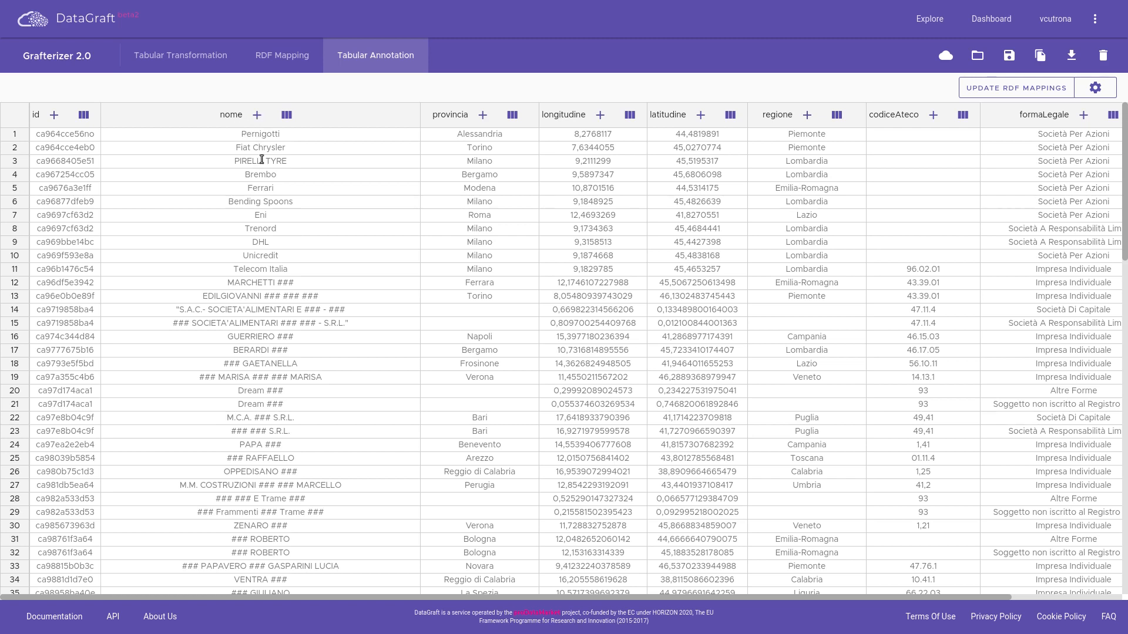
left_click(258, 116)
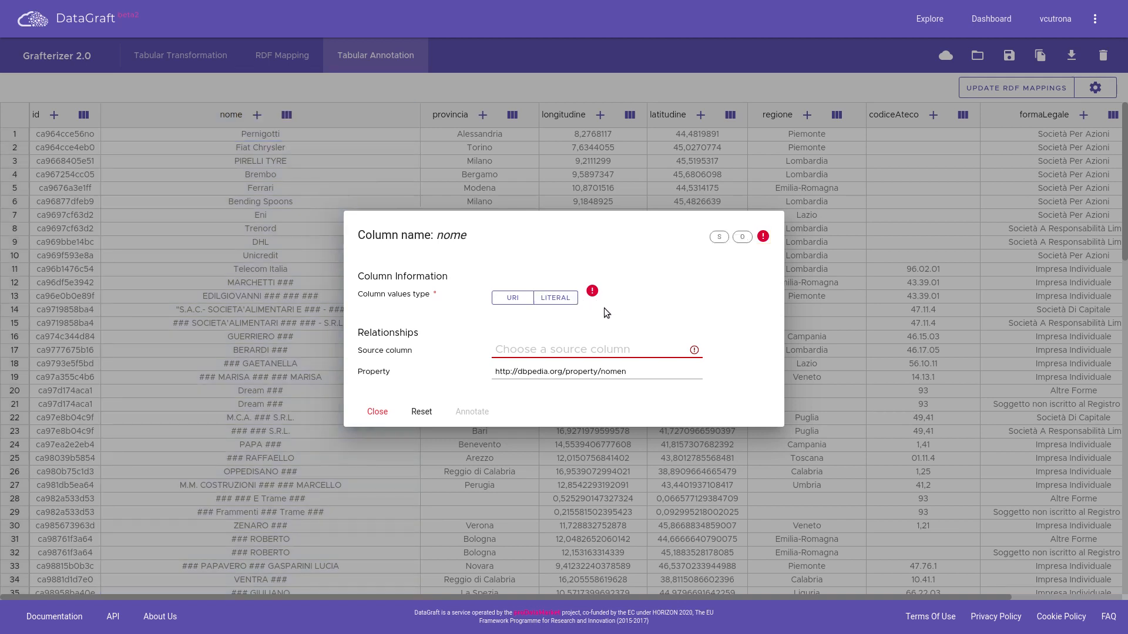
left_click(544, 349)
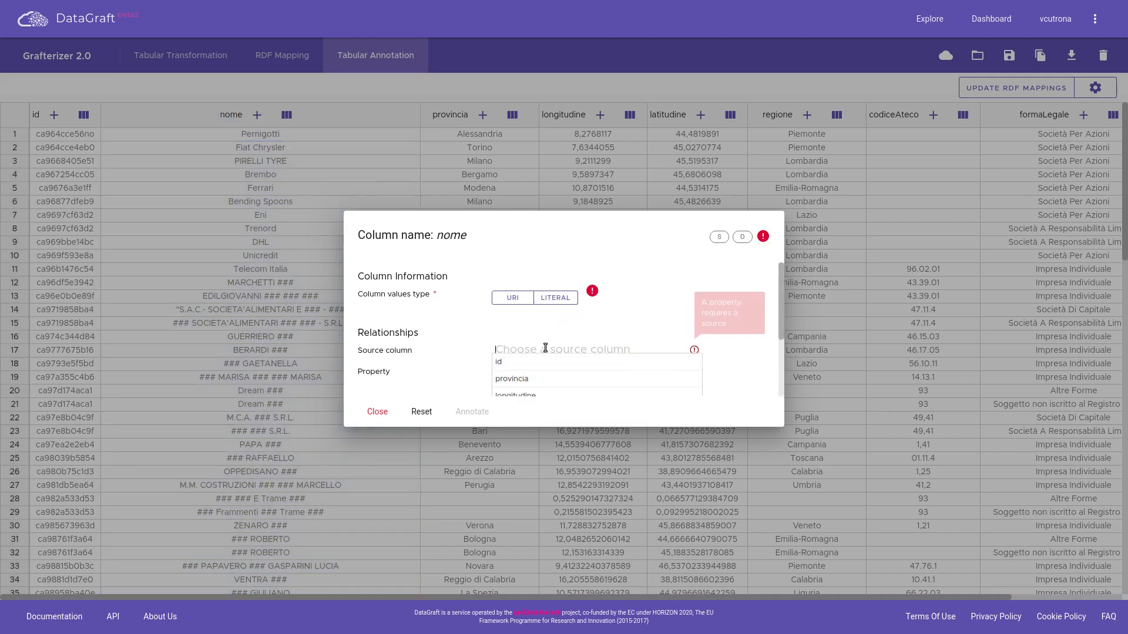
left_click(516, 367)
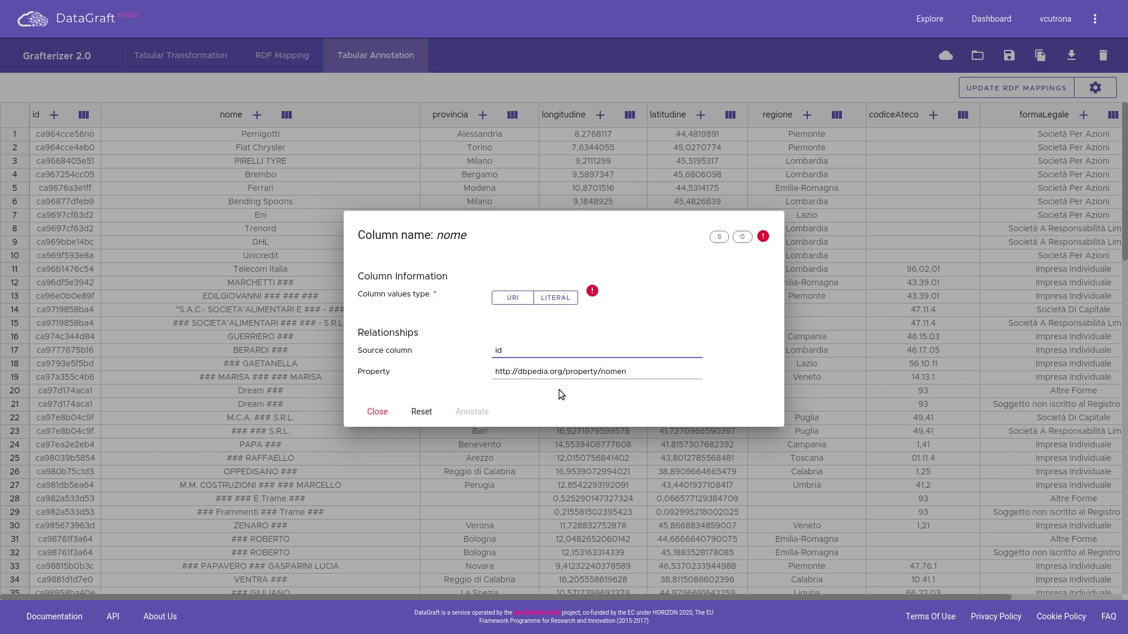
left_click(379, 412)
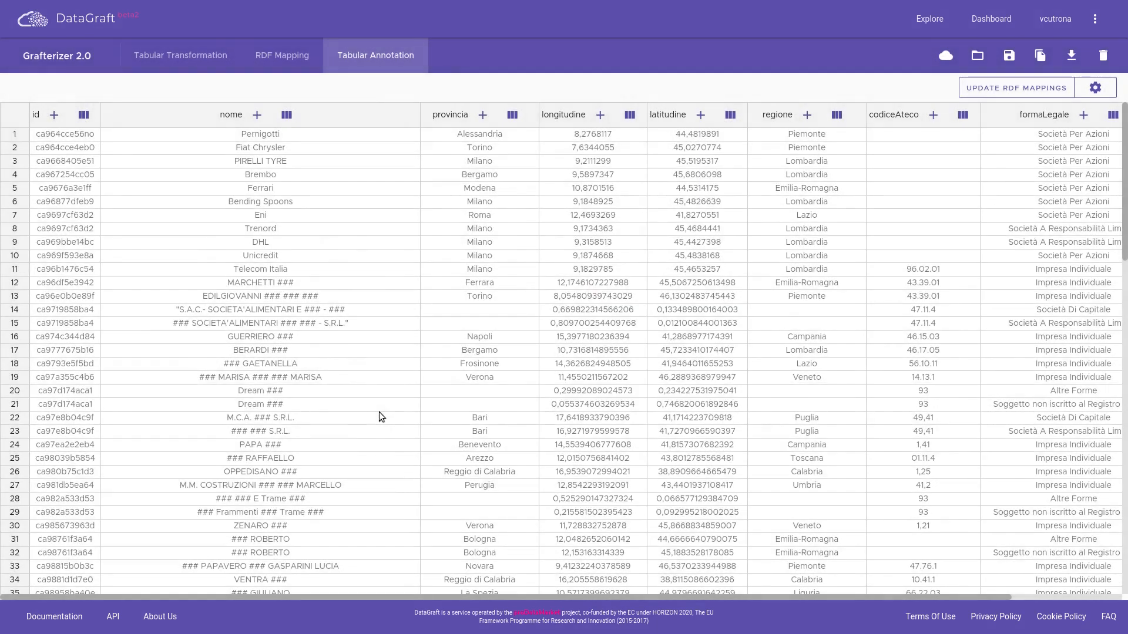
Set the vocabulary suggester to LOV and the dataset language to IT in the ASIA configuration
left_click(1096, 89)
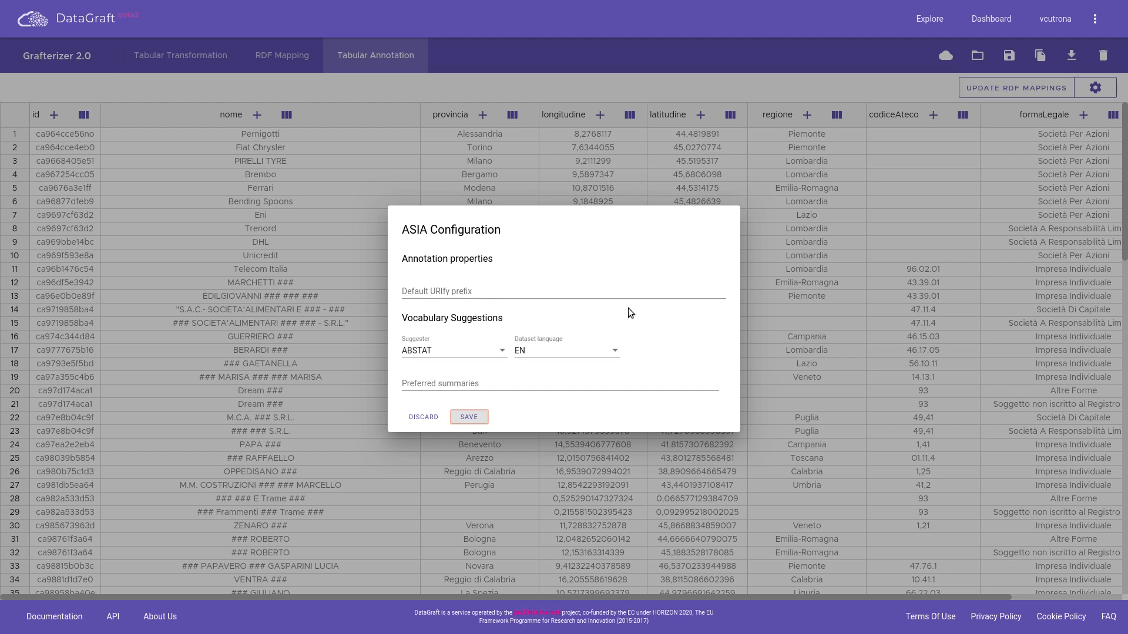
left_click(501, 353)
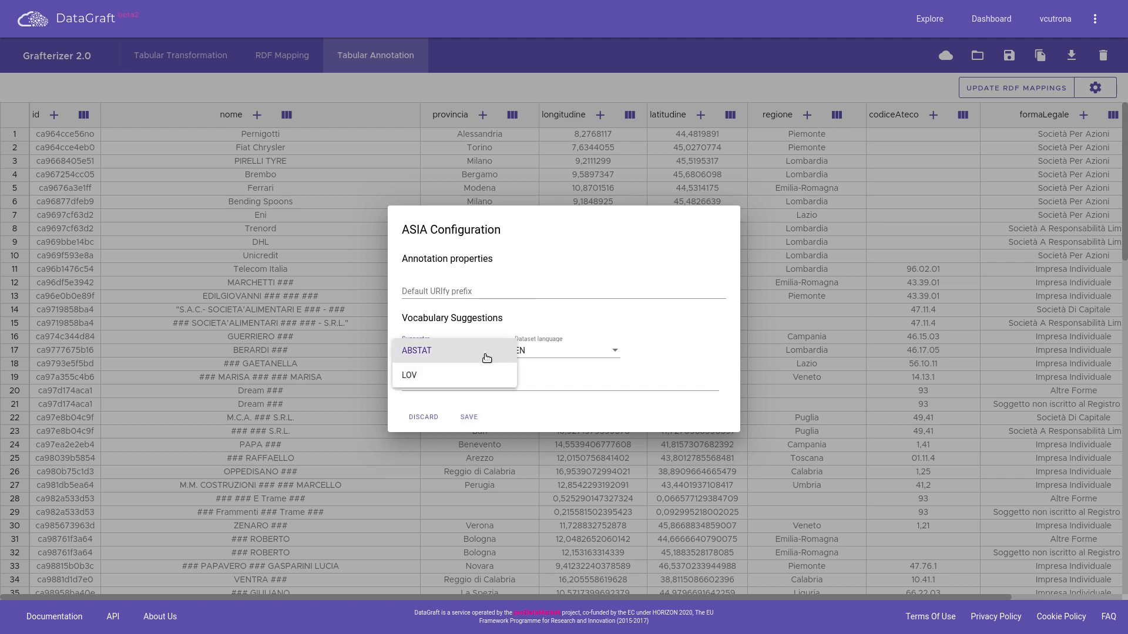
left_click(459, 379)
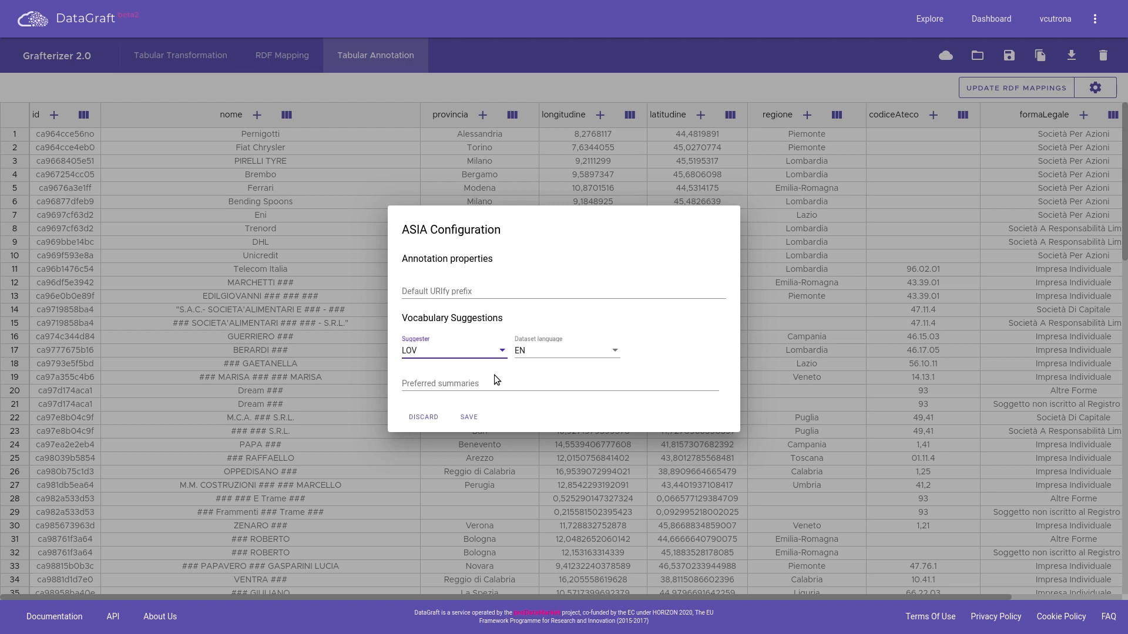
left_click(555, 353)
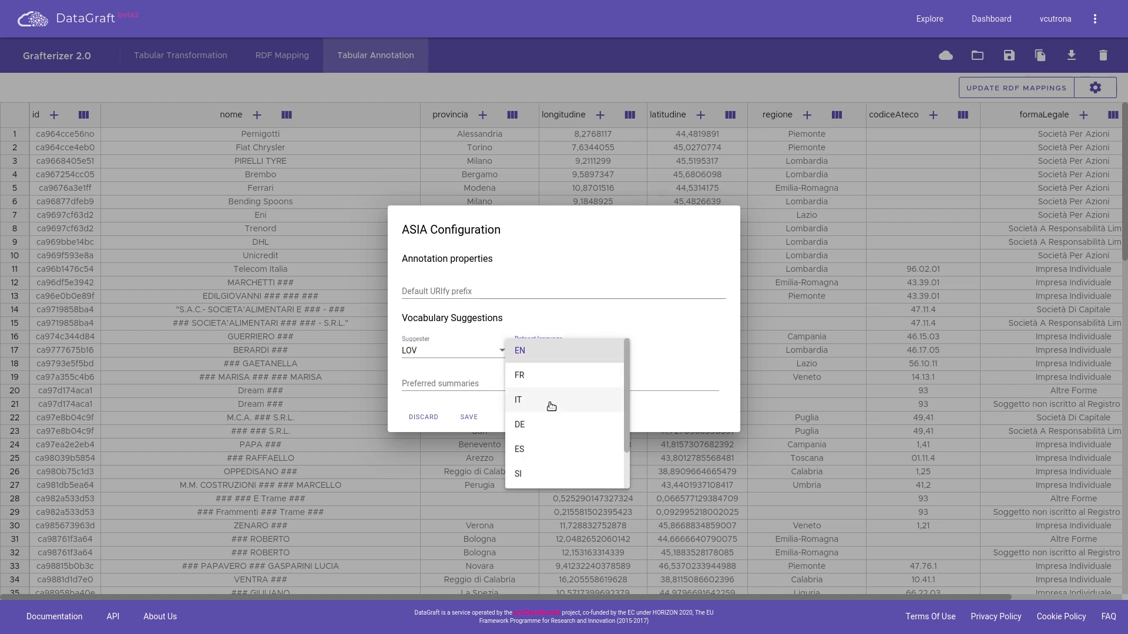
left_click(551, 402)
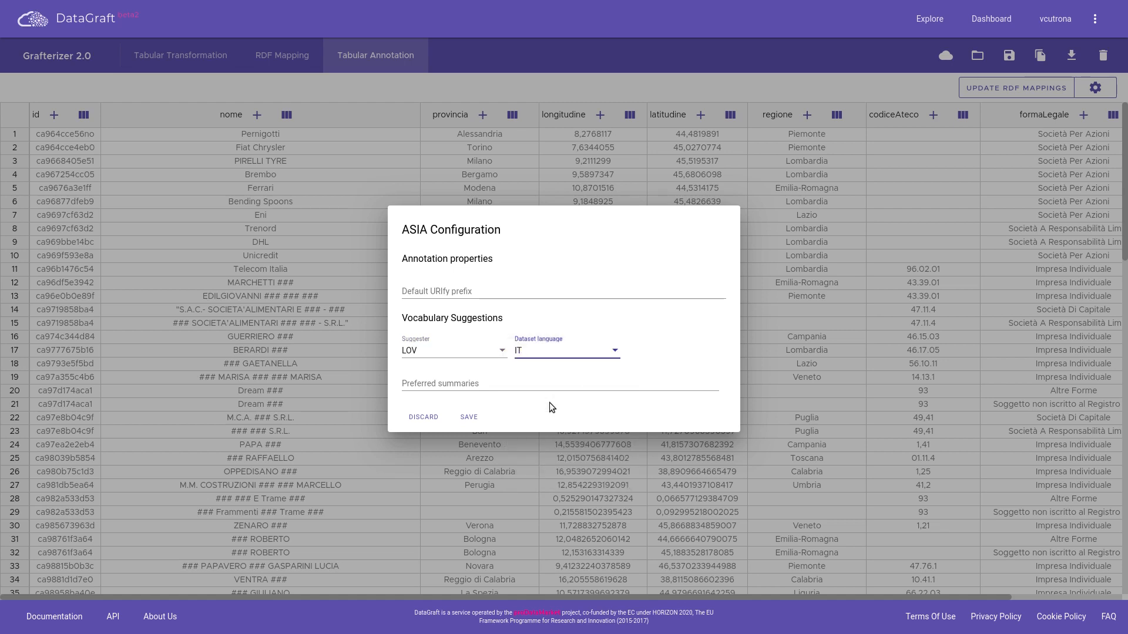
Add dbpedia and foaf as preferred summaries for the LOV suggester and save the configuration
left_click(494, 382)
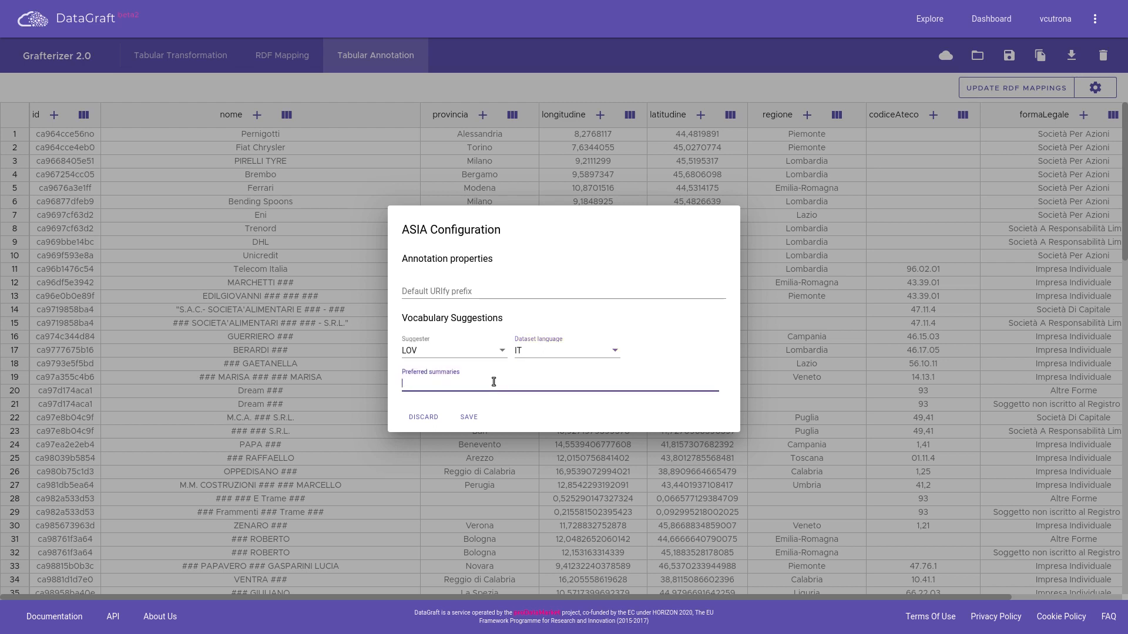
type("db")
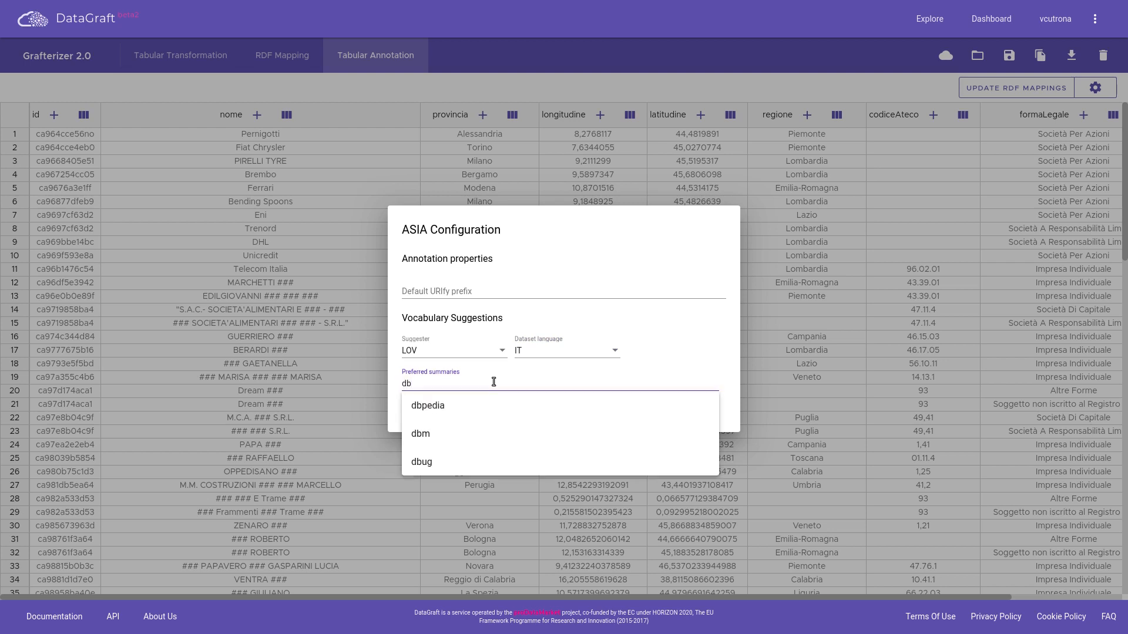
left_click(488, 407)
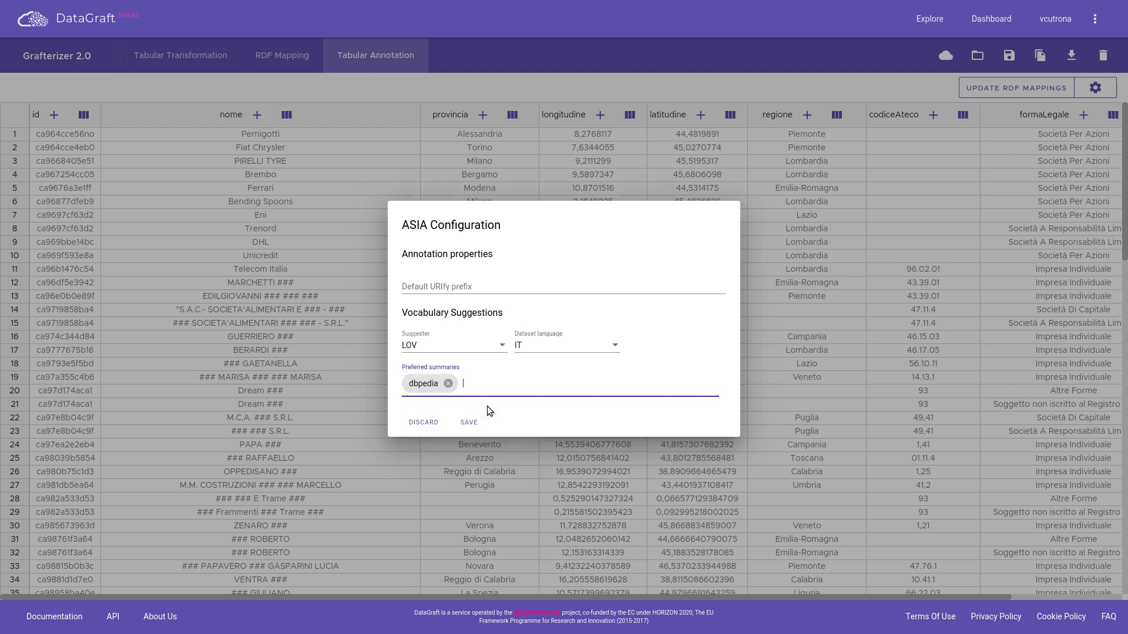
type("fo")
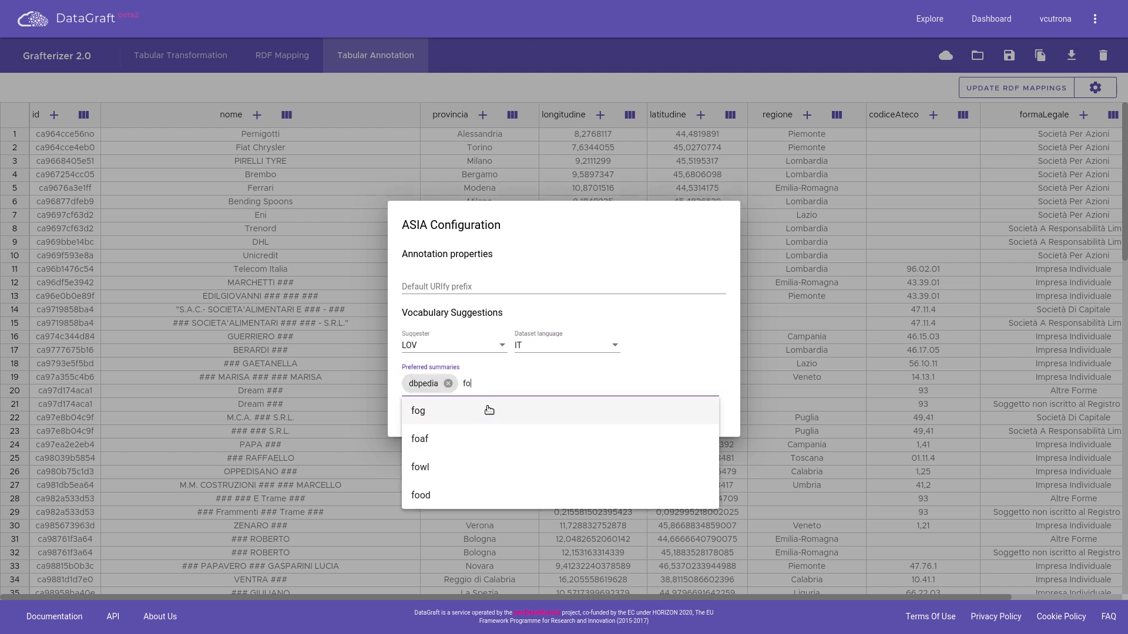
left_click(463, 441)
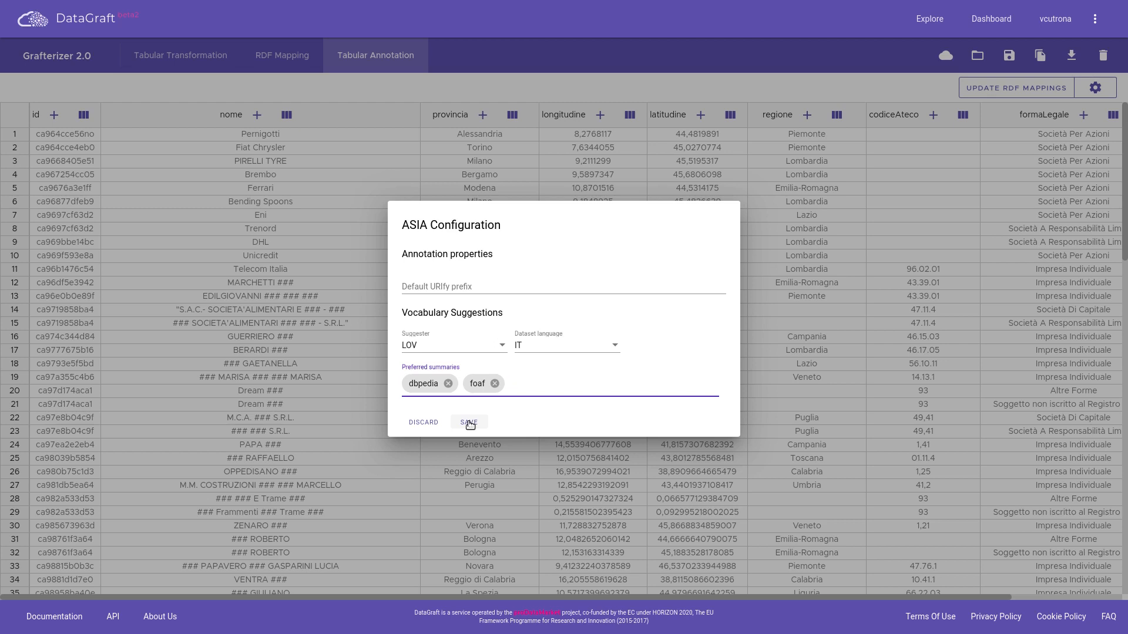
left_click(470, 423)
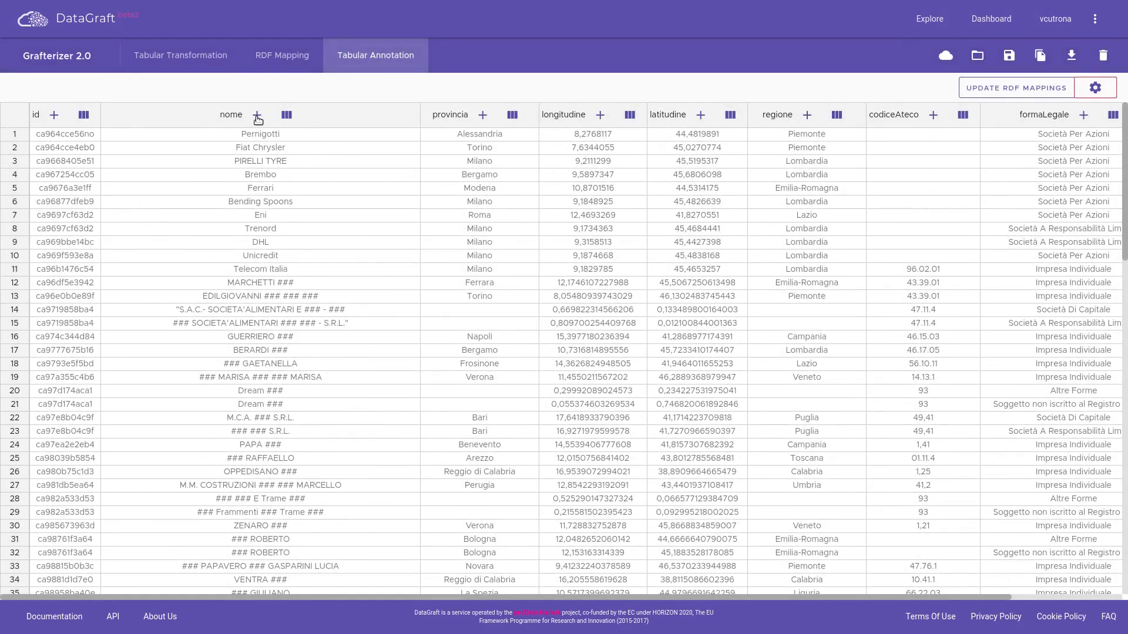
Check the property suggested for the nome column, then close its annotation form
left_click(257, 115)
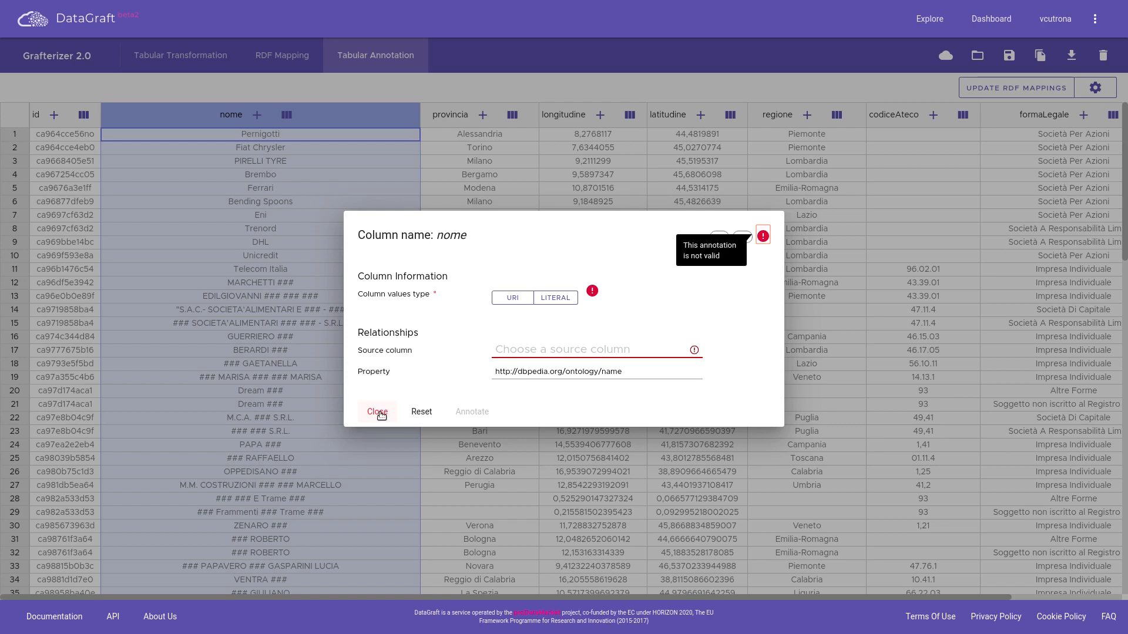
left_click(377, 412)
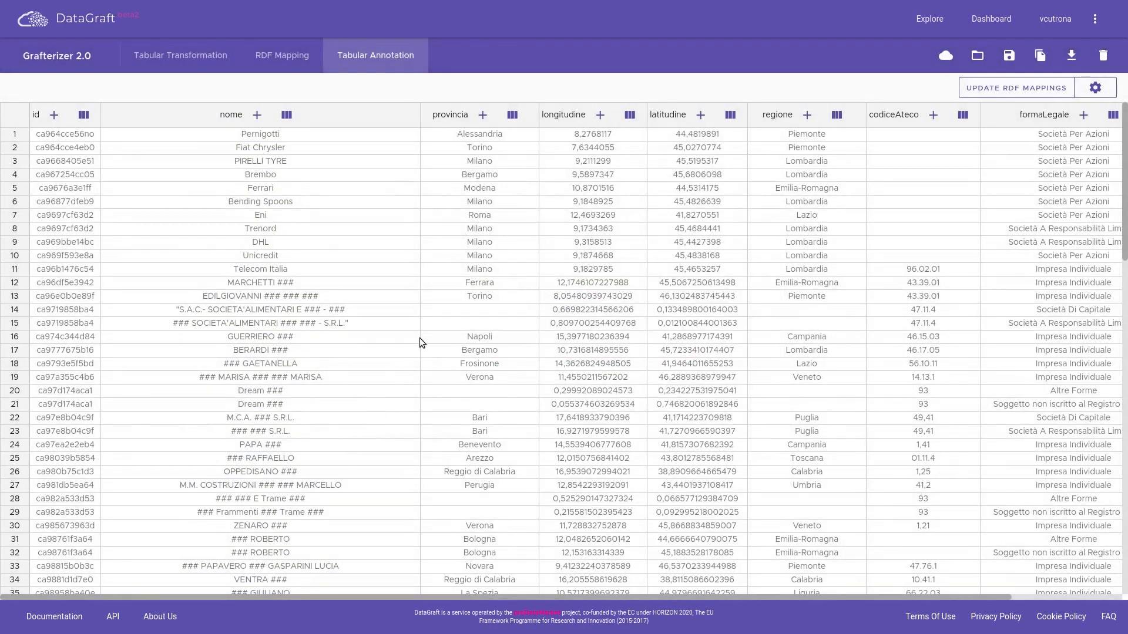
Change the ASIA suggester to ABSTAT, add sdati-3 and dbpedia-3.9 as preferred summaries, and save the configuration
left_click(1097, 89)
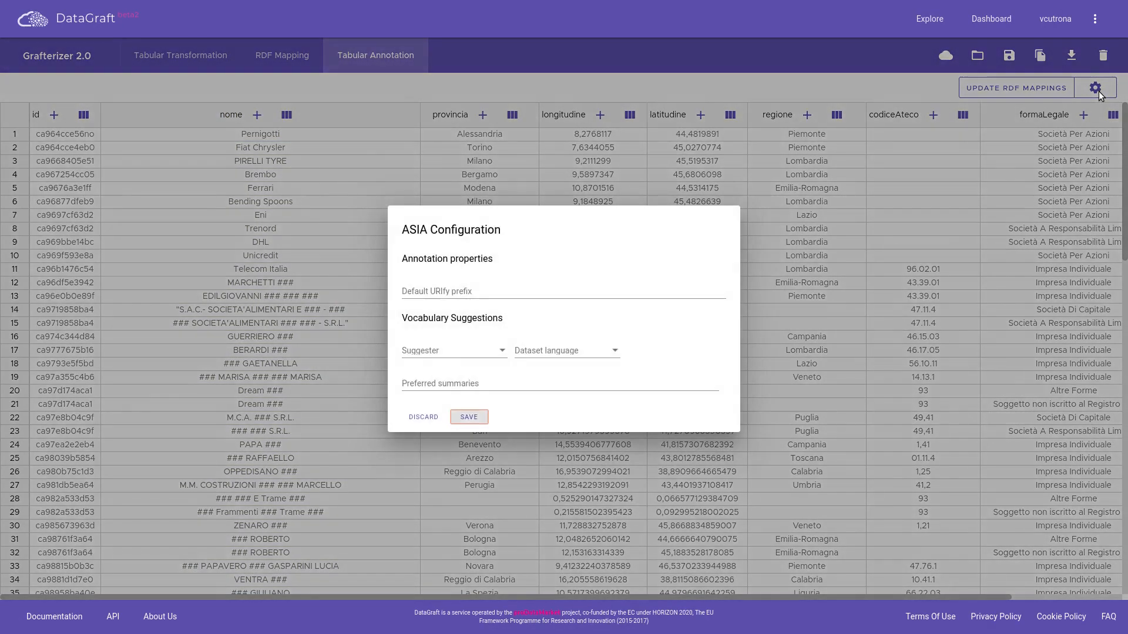
left_click(482, 343)
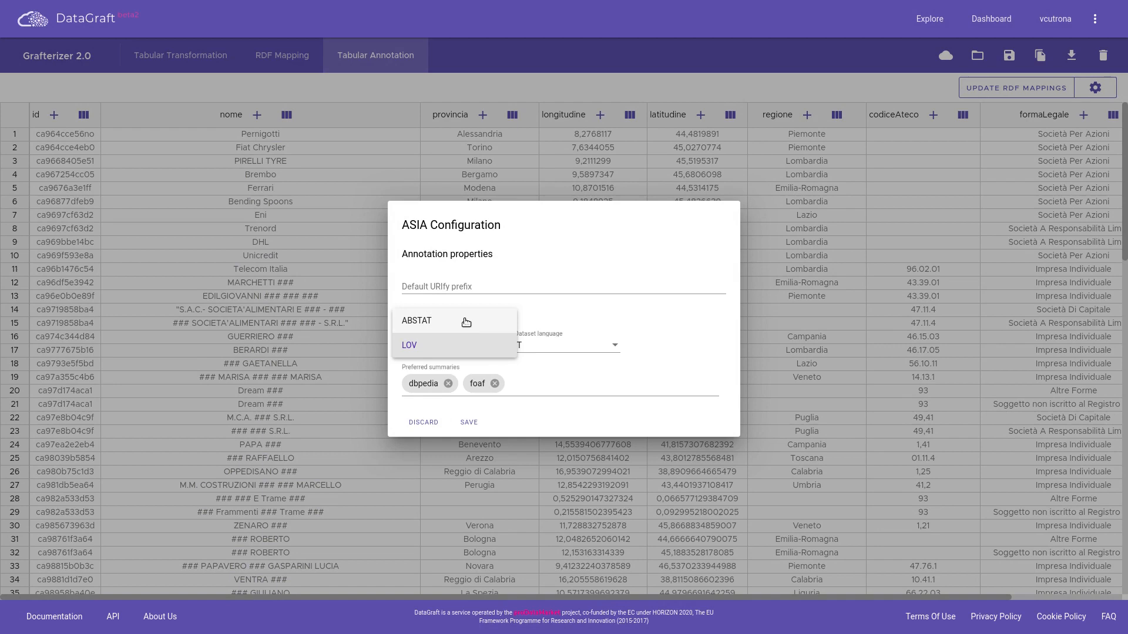
left_click(466, 322)
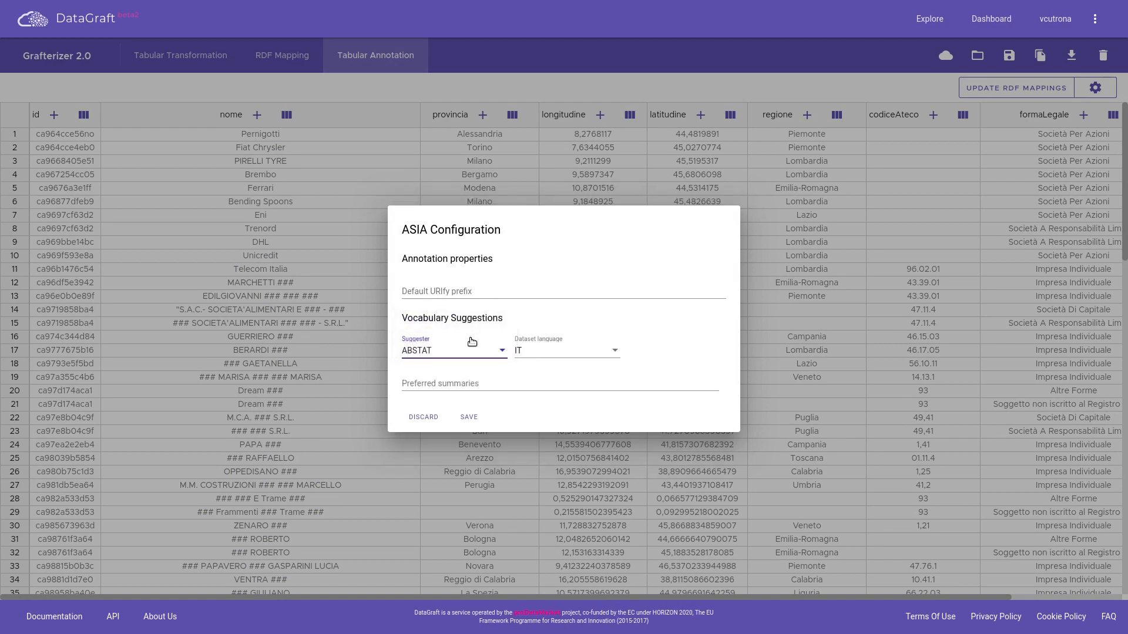
left_click(473, 385)
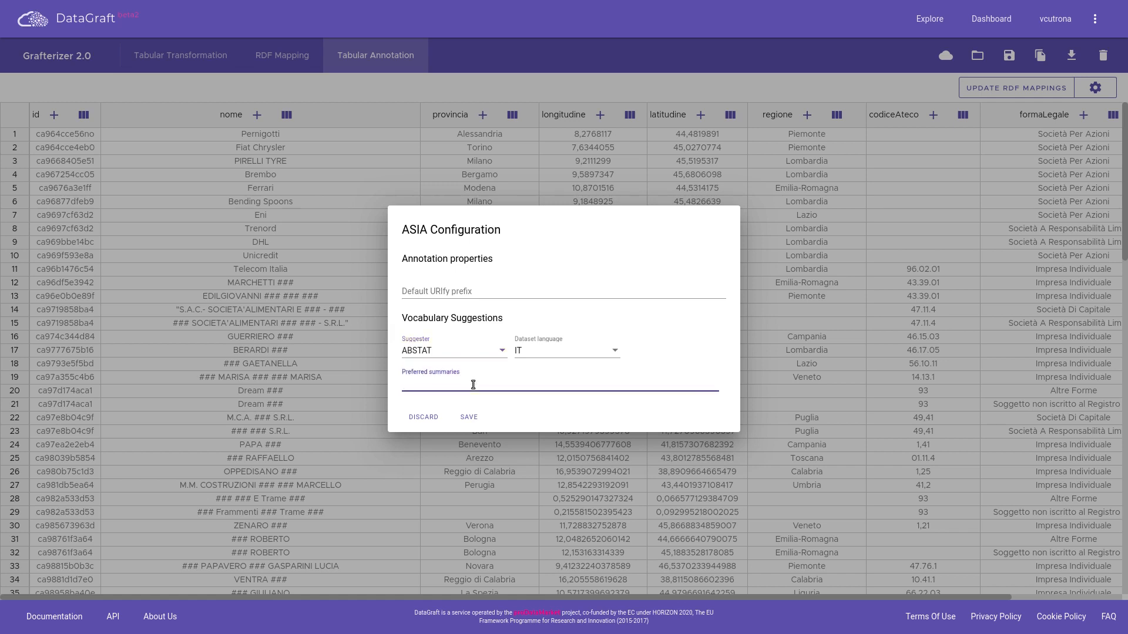
type("sd")
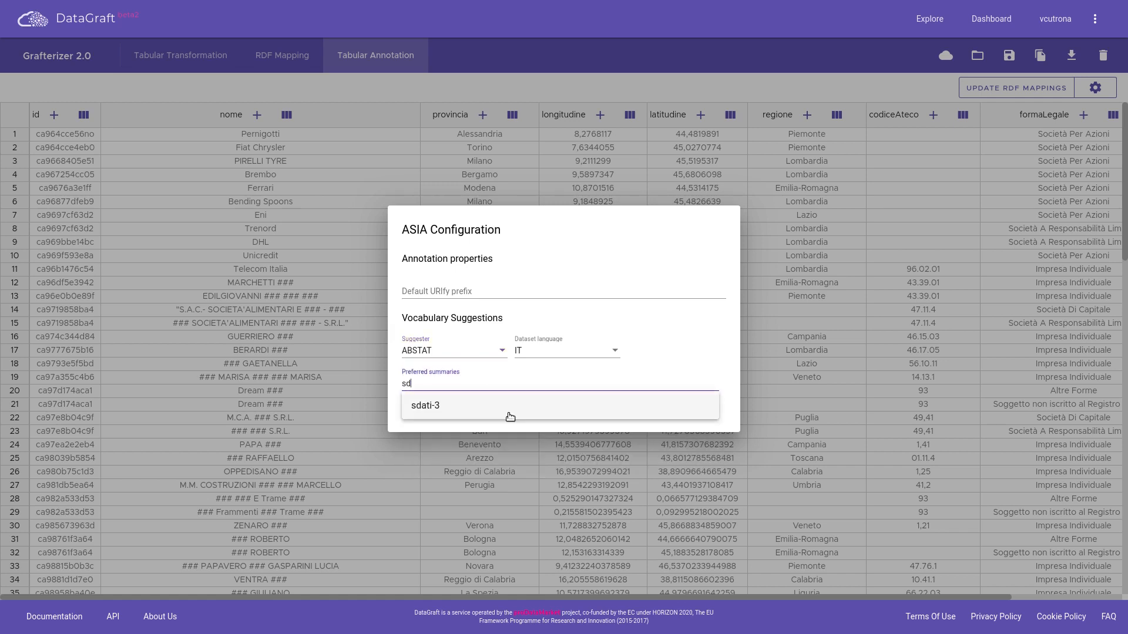
left_click(478, 404)
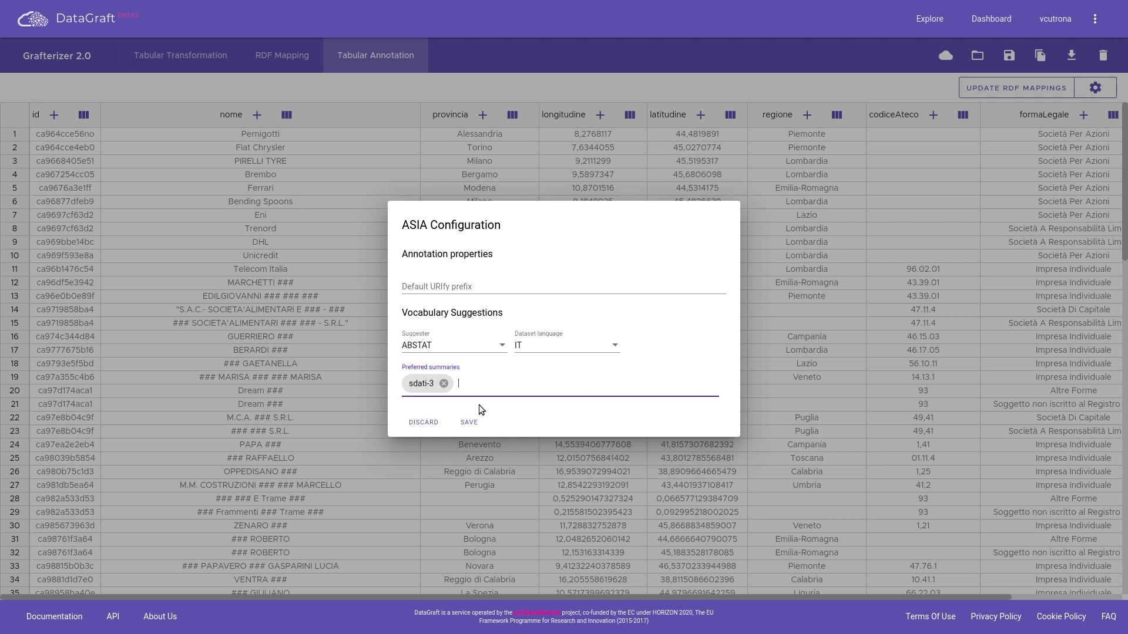
type("dbp")
key("Down")
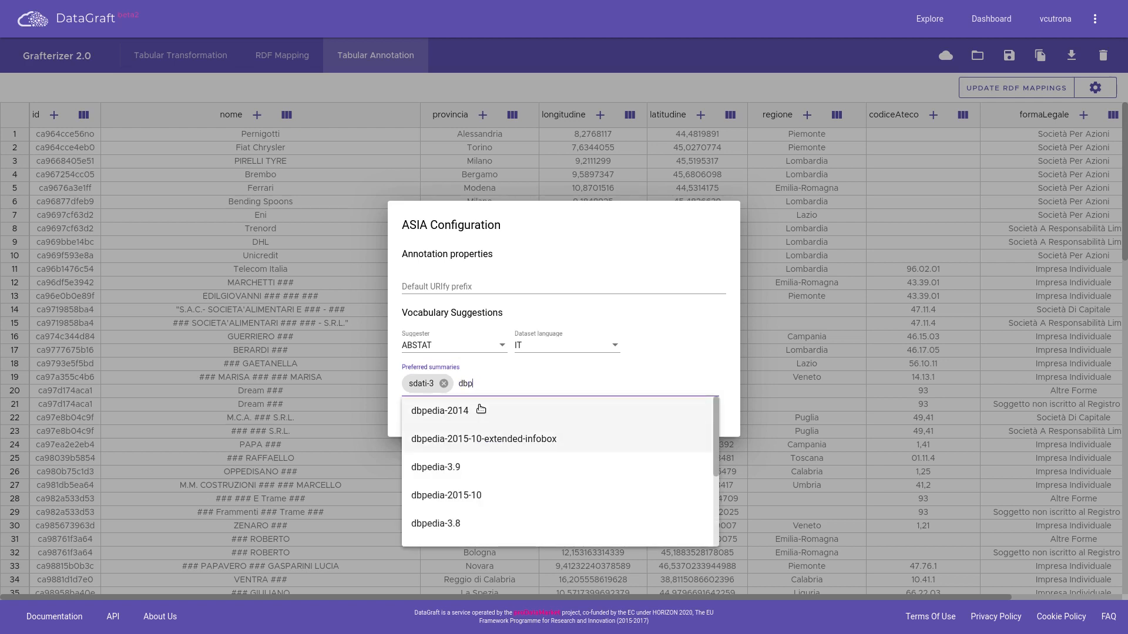
left_click(468, 468)
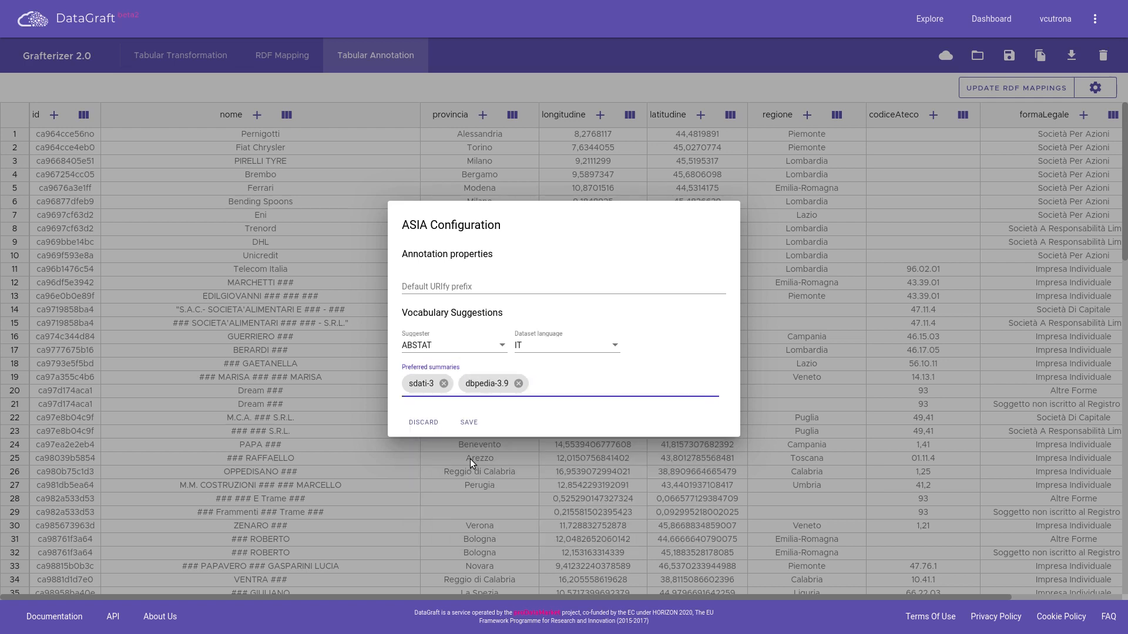
left_click(469, 423)
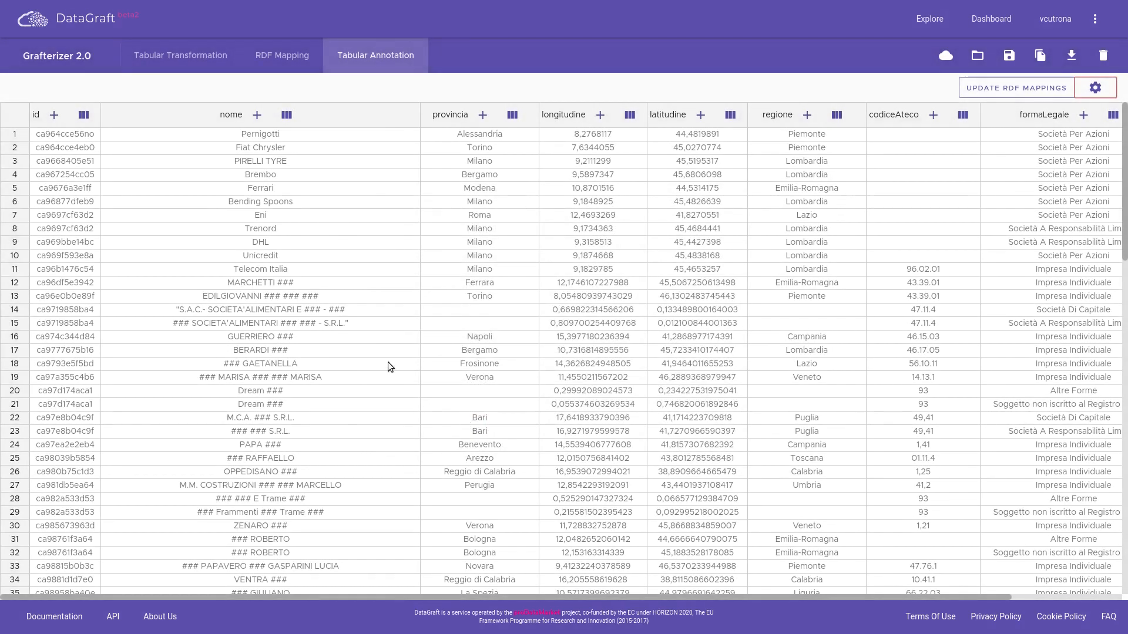
left_click(256, 115)
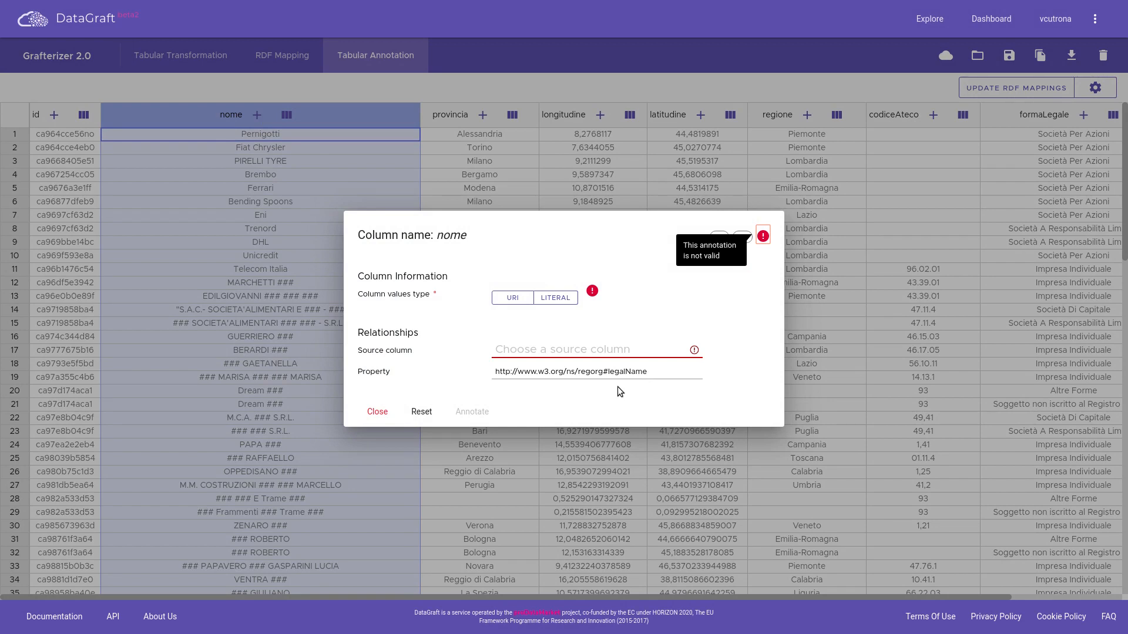
left_click(556, 298)
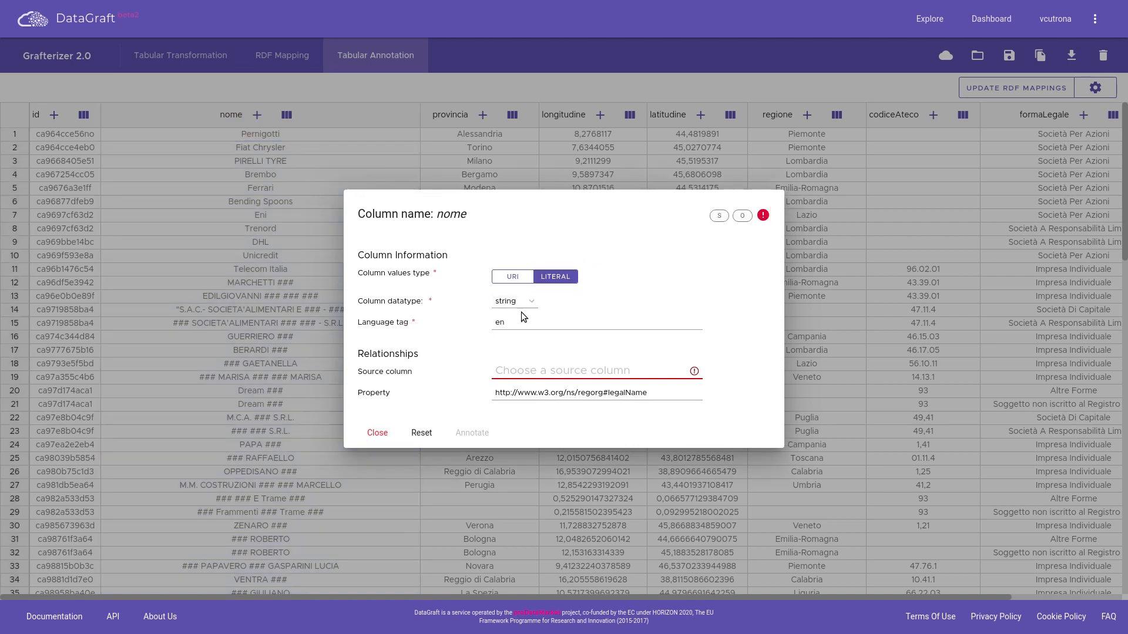
left_click(535, 369)
left_click(530, 386)
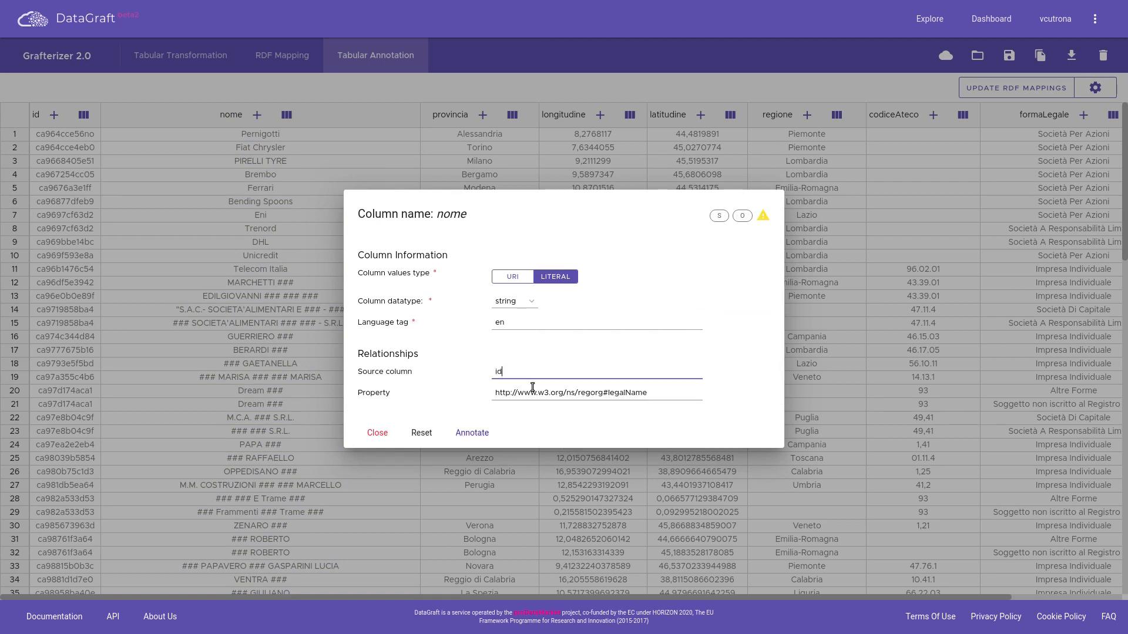
left_click(474, 432)
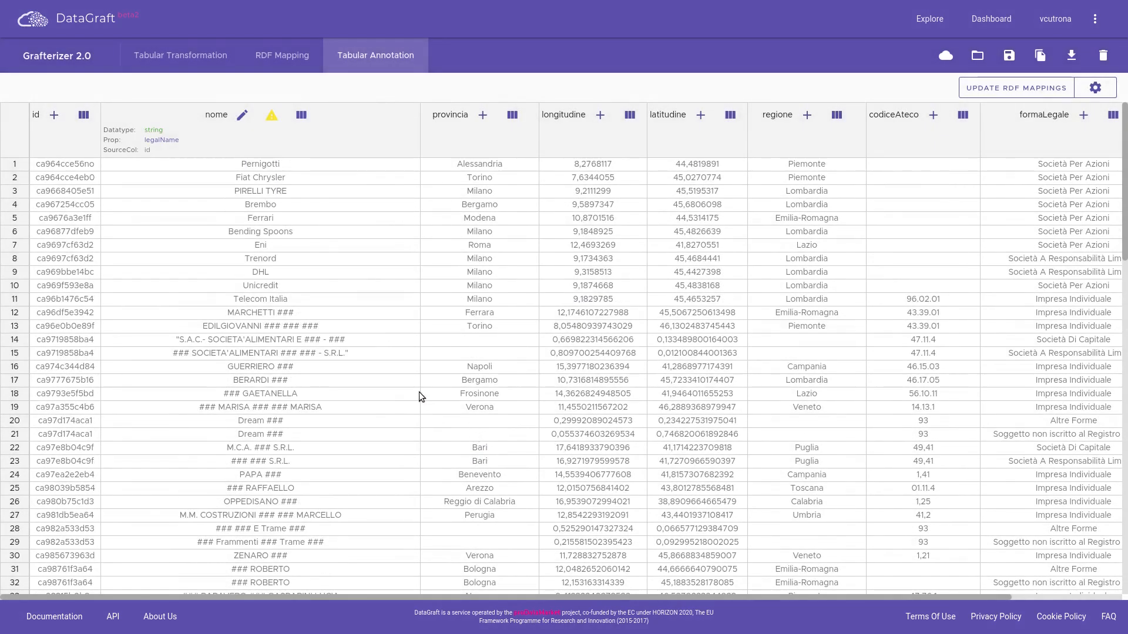
mouse_move(273, 117)
left_click(55, 117)
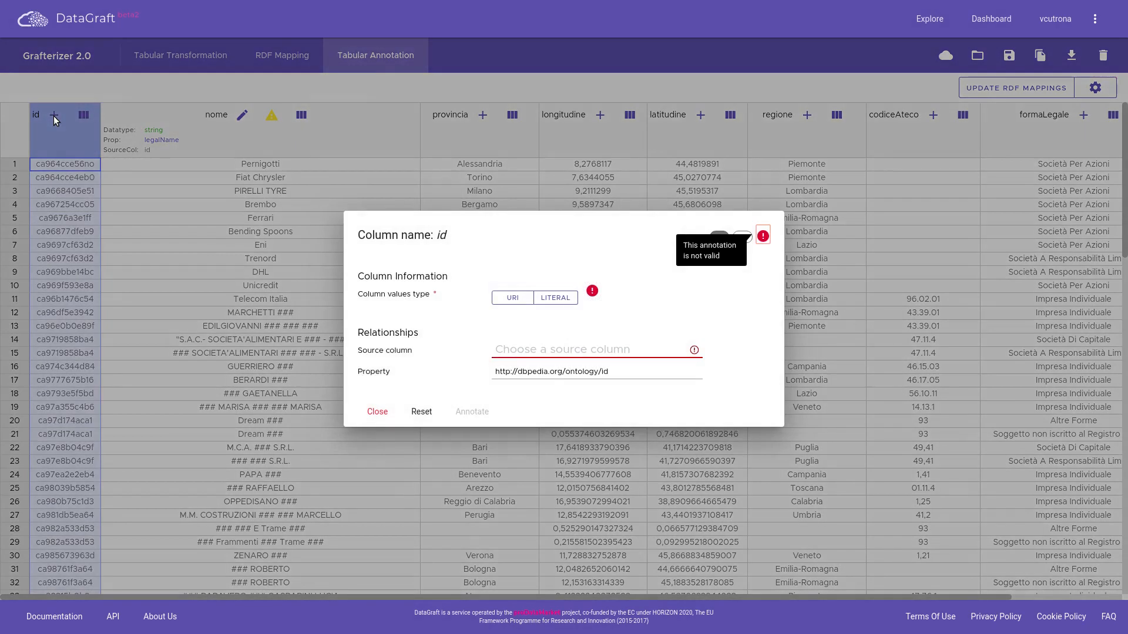
left_click(510, 299)
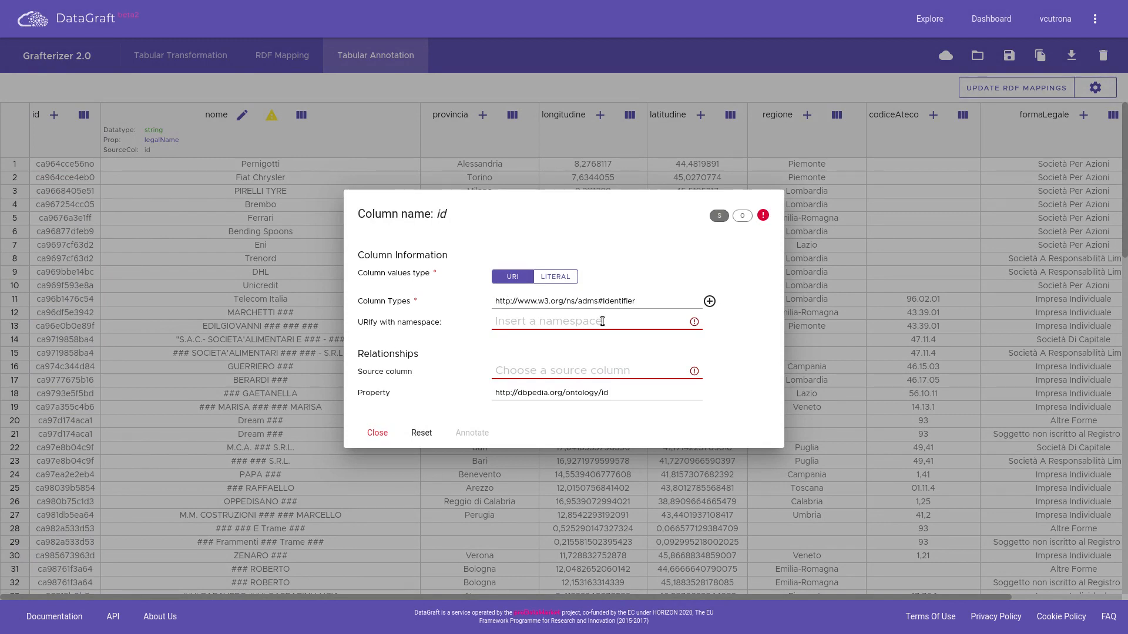
left_click(602, 322)
left_click(376, 432)
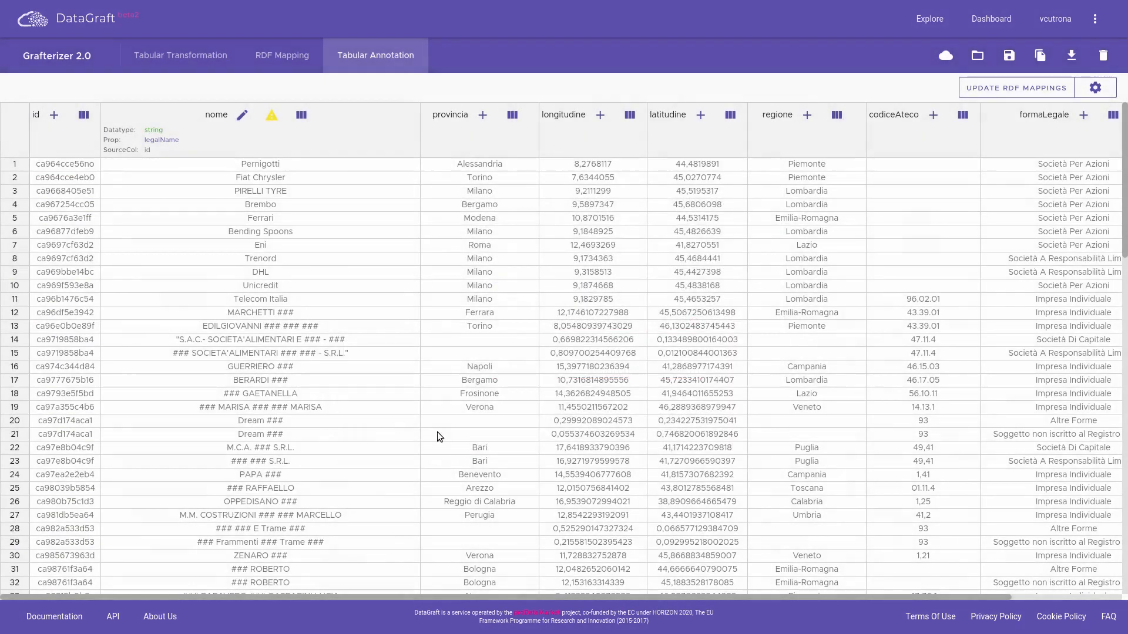
left_click(1095, 87)
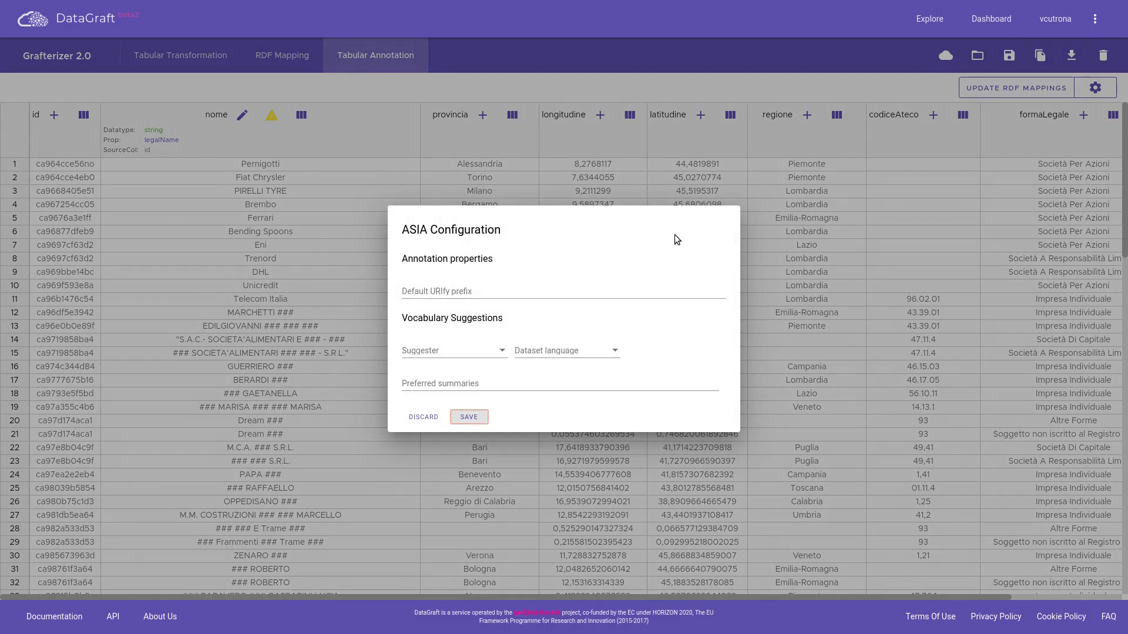
left_click(453, 286)
type("h")
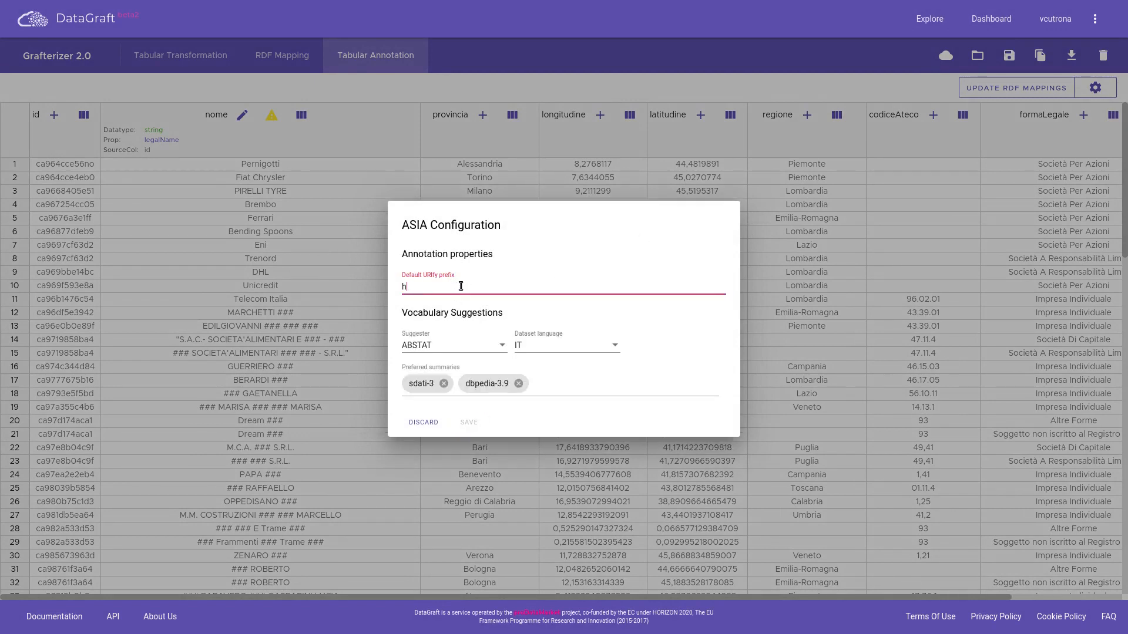
type("ttp://eubusinessga")
key("BackSpace")
type("raph.data/rdf/")
left_click(473, 422)
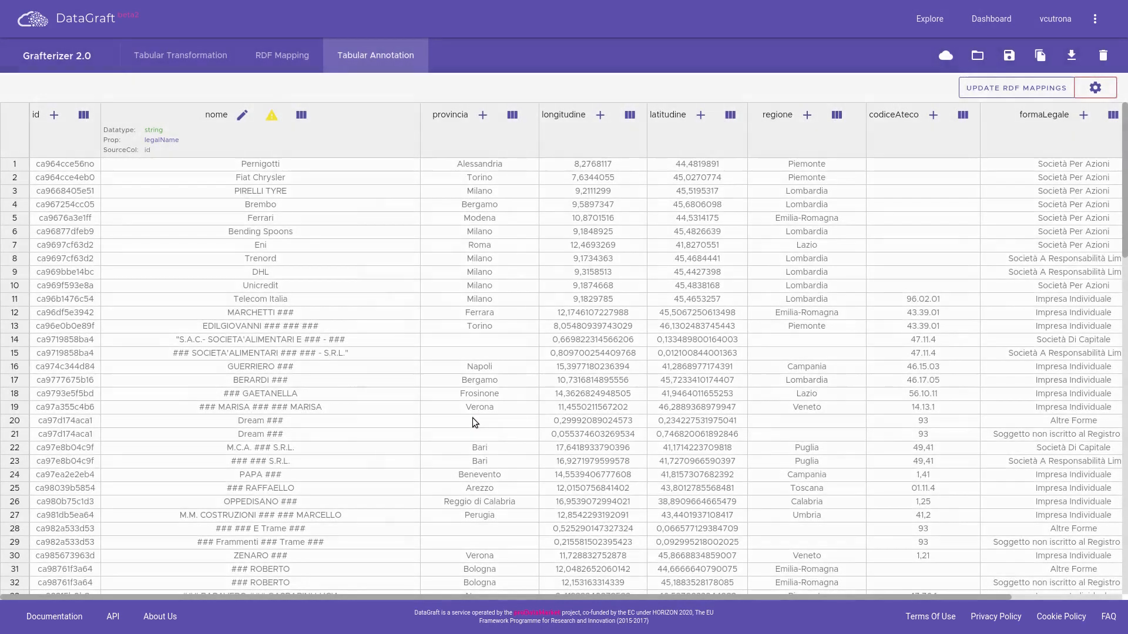
left_click(54, 121)
left_click(516, 299)
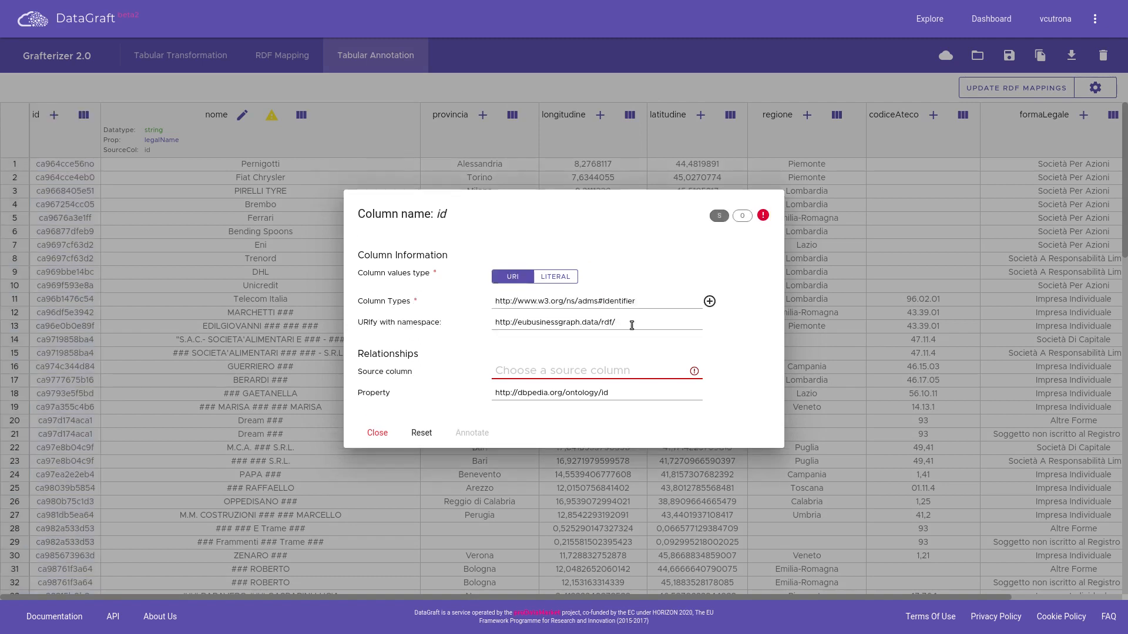
left_click(644, 302)
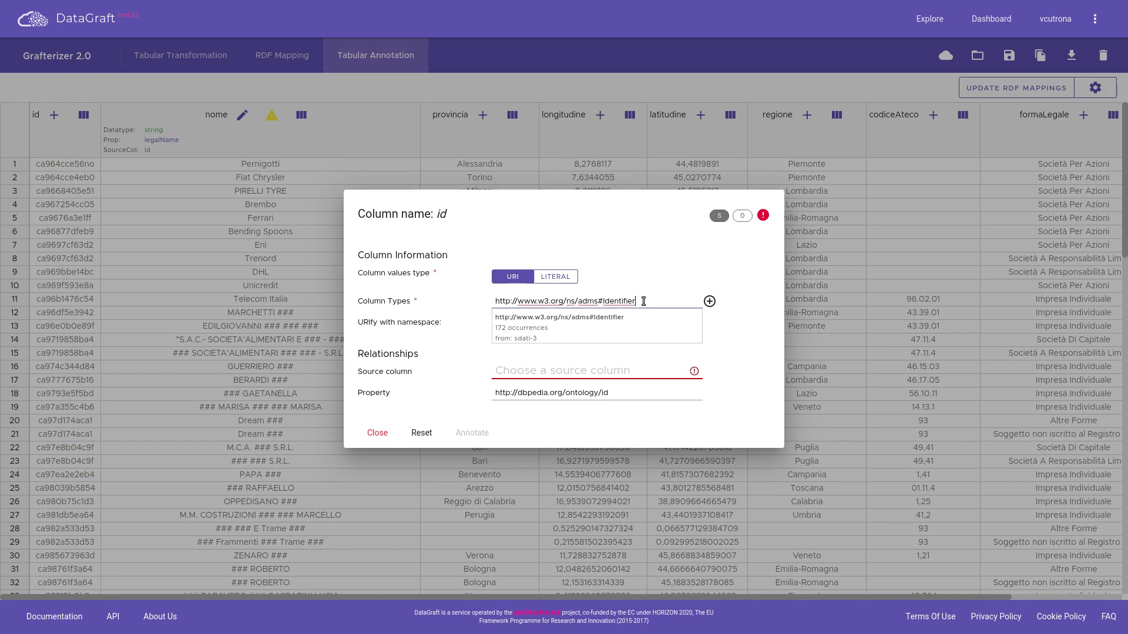
key("ctrl+a")
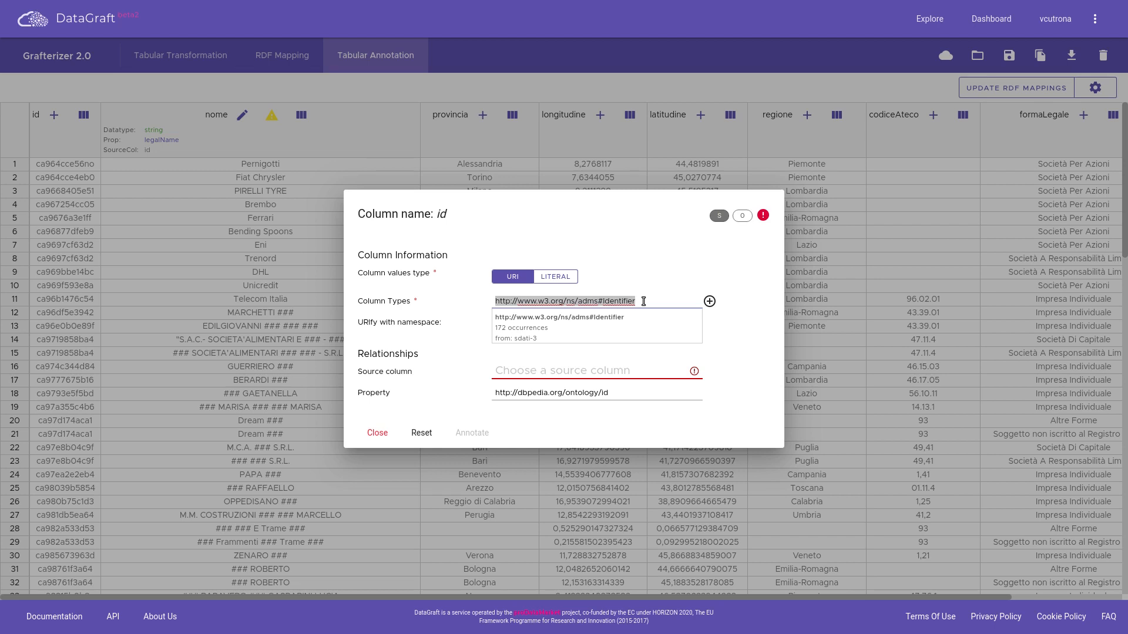
key("BackSpace")
type("reg")
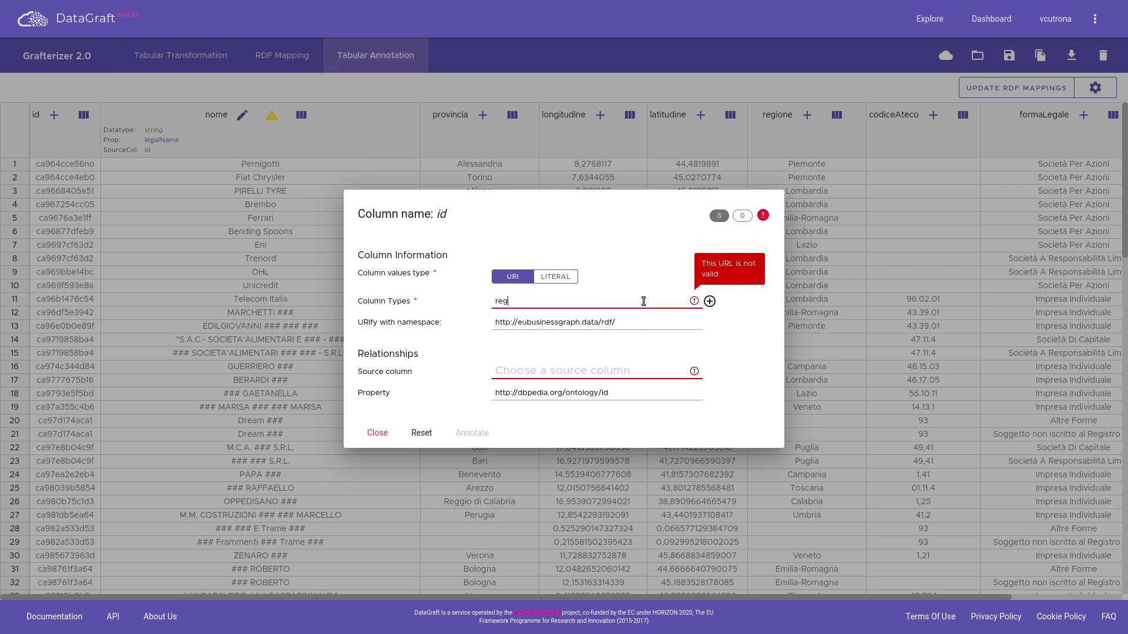
type("is")
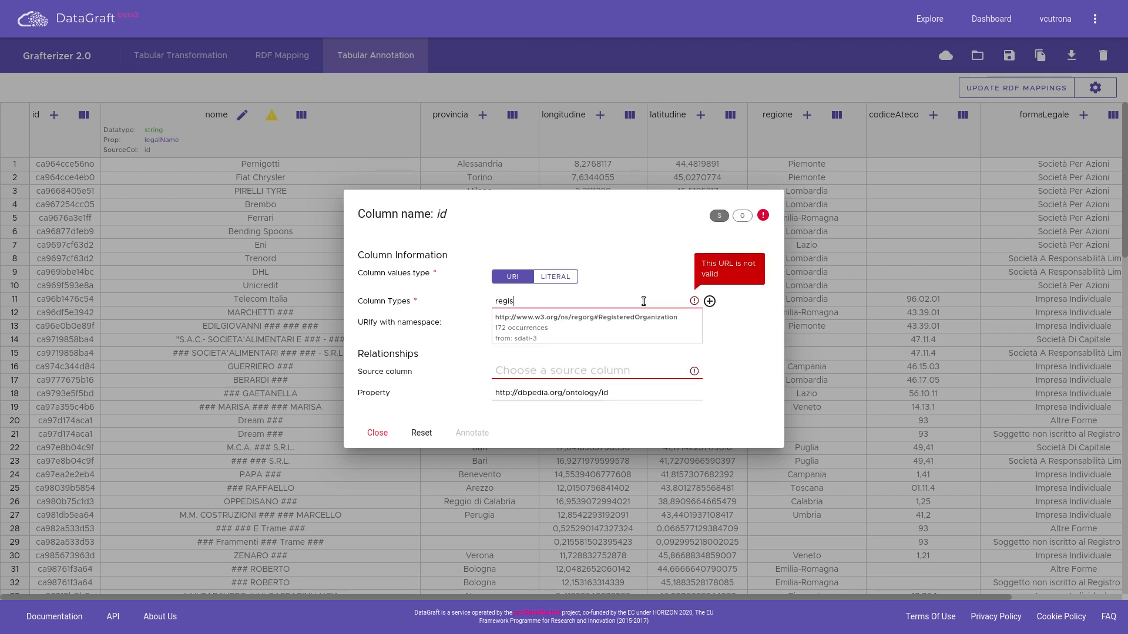
key("BackSpace")
key("BackSpace")
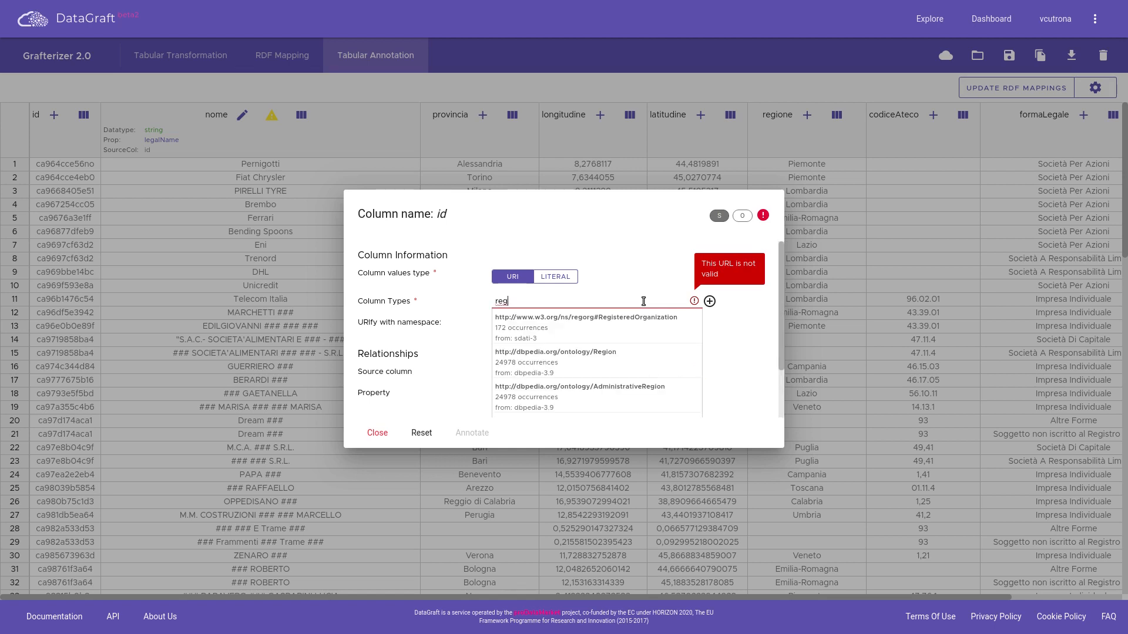
left_click(638, 334)
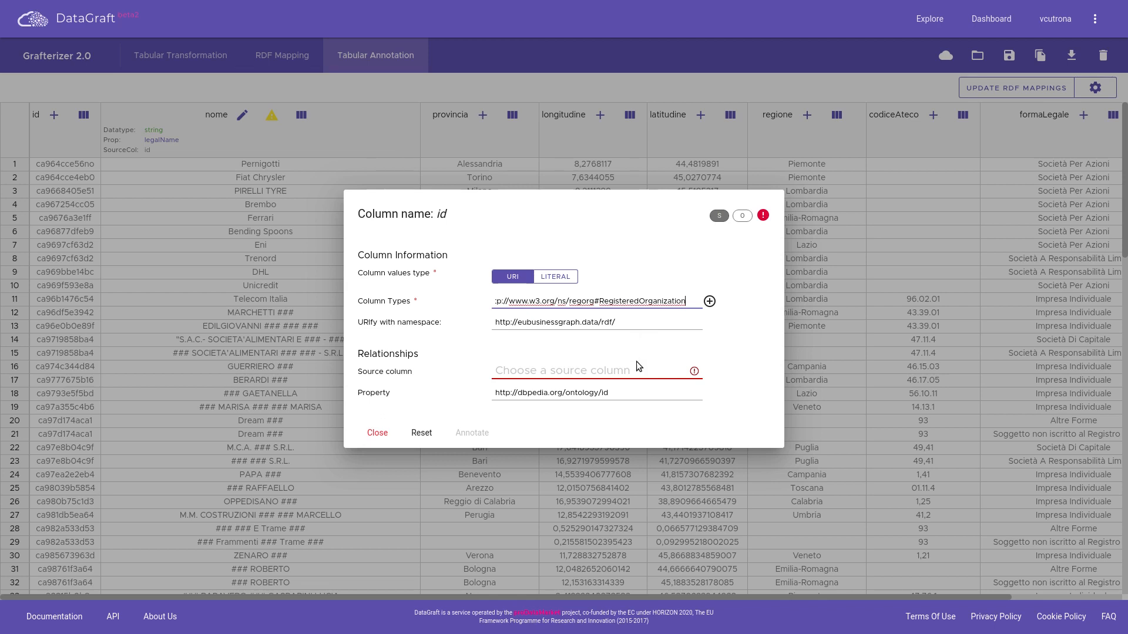
Clear the relationship property suggested for the id column and save its annotation
left_click(635, 390)
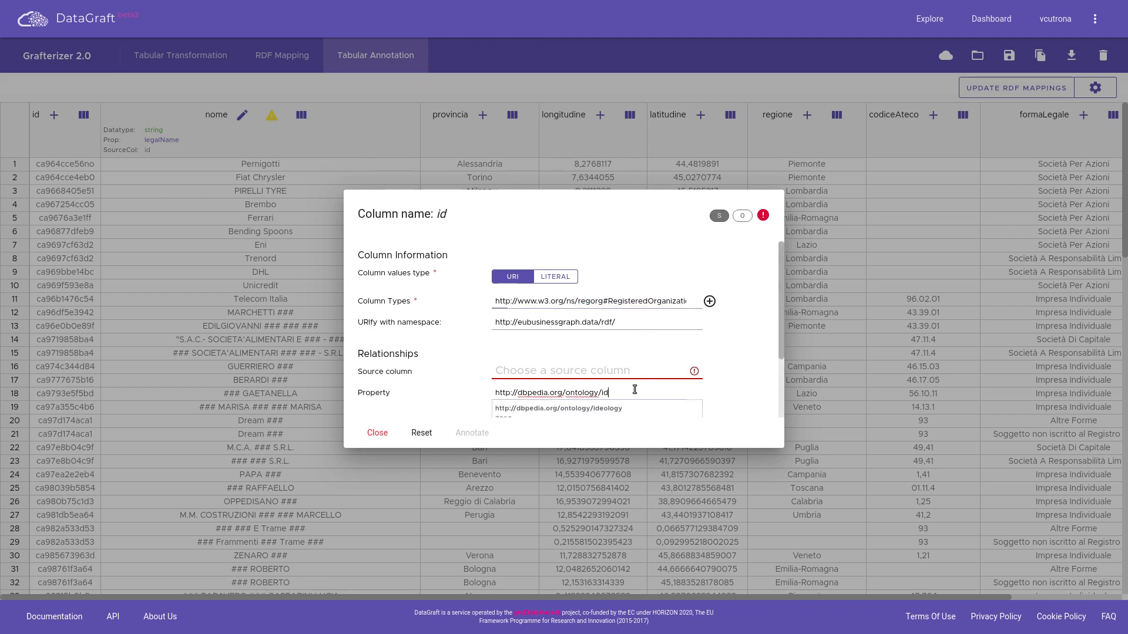
triple_click(635, 390)
key("BackSpace")
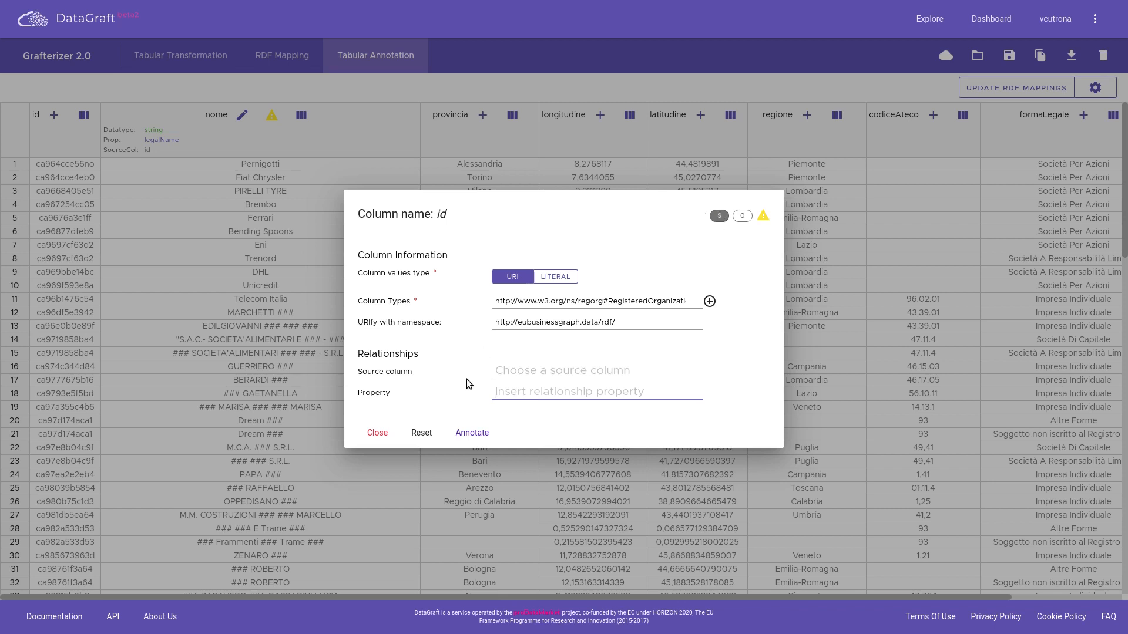
left_click(471, 433)
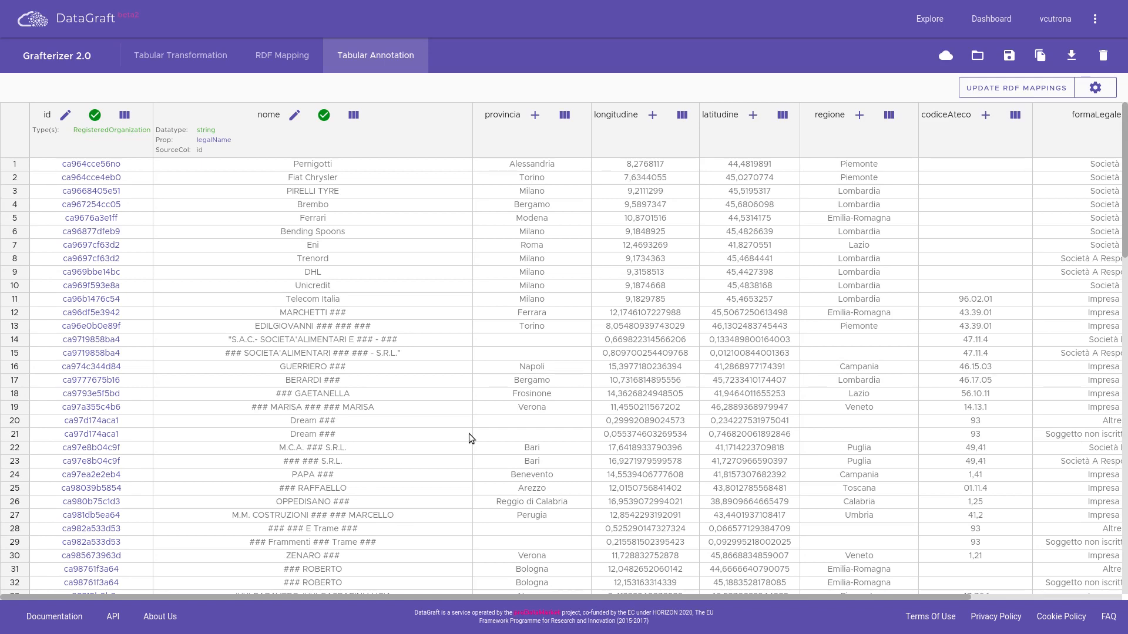
Reconcile the nome column using the general service Wikifier For Tables Reconciliation, with the new column placed next to nome
left_click(354, 117)
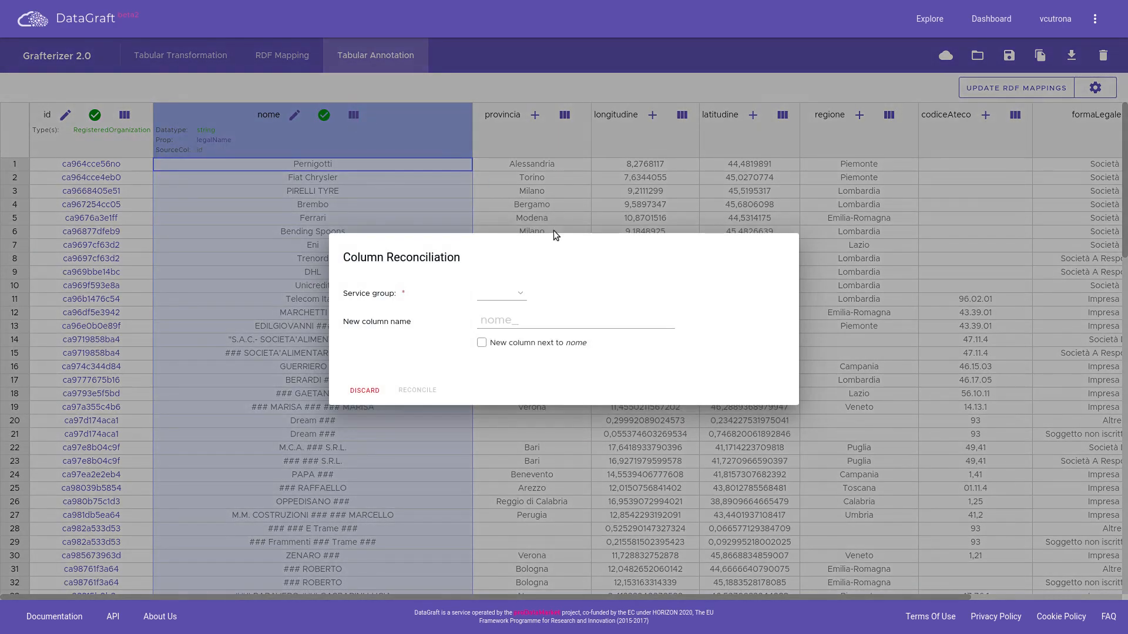
left_click(521, 299)
left_click(511, 317)
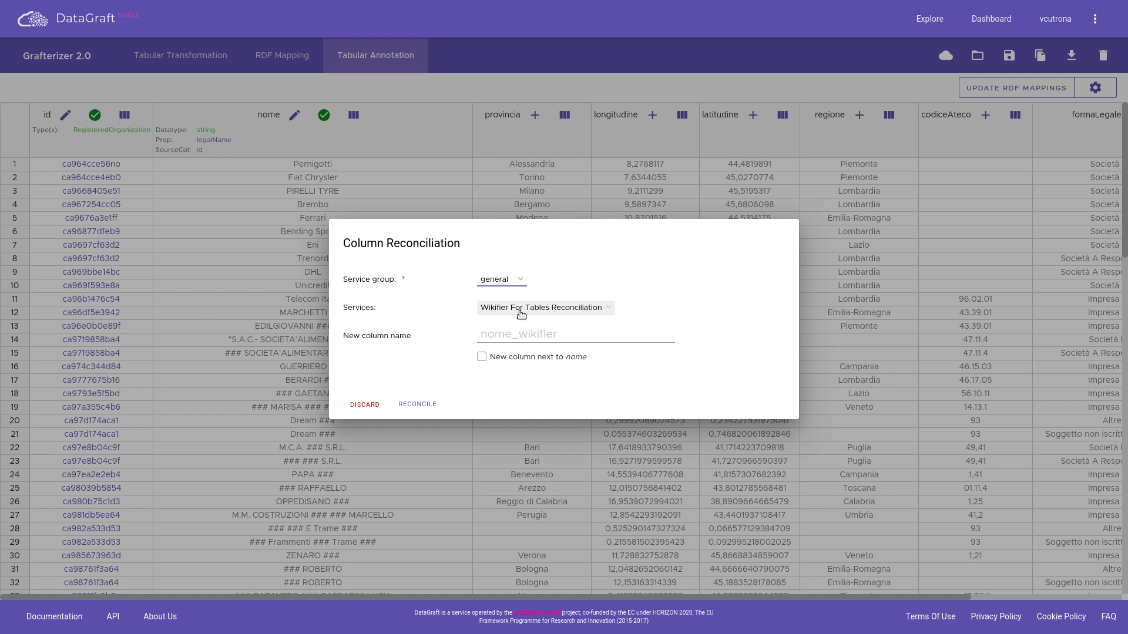
left_click(516, 360)
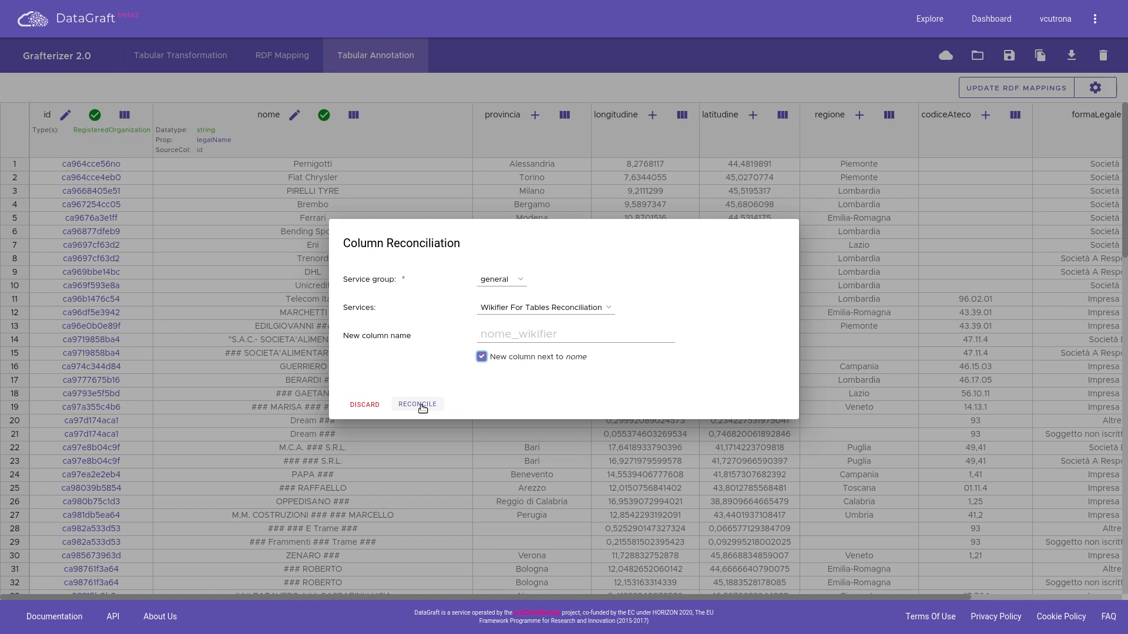
left_click(421, 404)
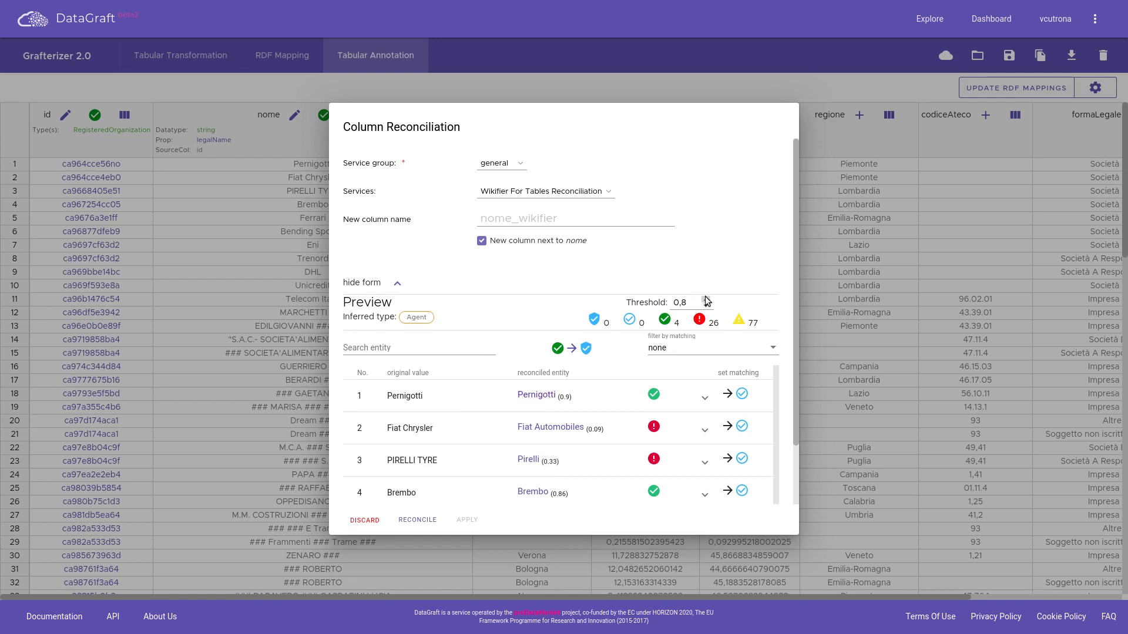
Lower the matching threshold in the reconciliation preview to 0,77
scroll(698, 298, "down", 1)
scroll(698, 298, "down", 1)
left_click(707, 275)
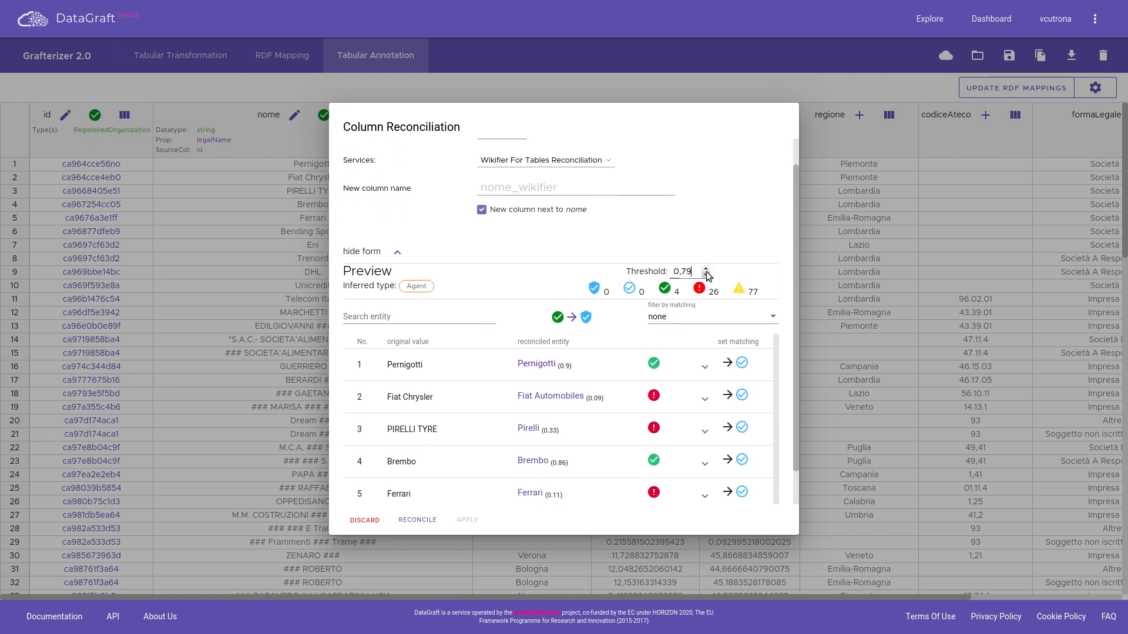
left_click(706, 276)
left_click(707, 276)
Mark the suggested entities for Pernigotti, Fiat Chrysler, PIRELLI TYRE, Brembo and Ferrari as matched
scroll(718, 301, "down", 2)
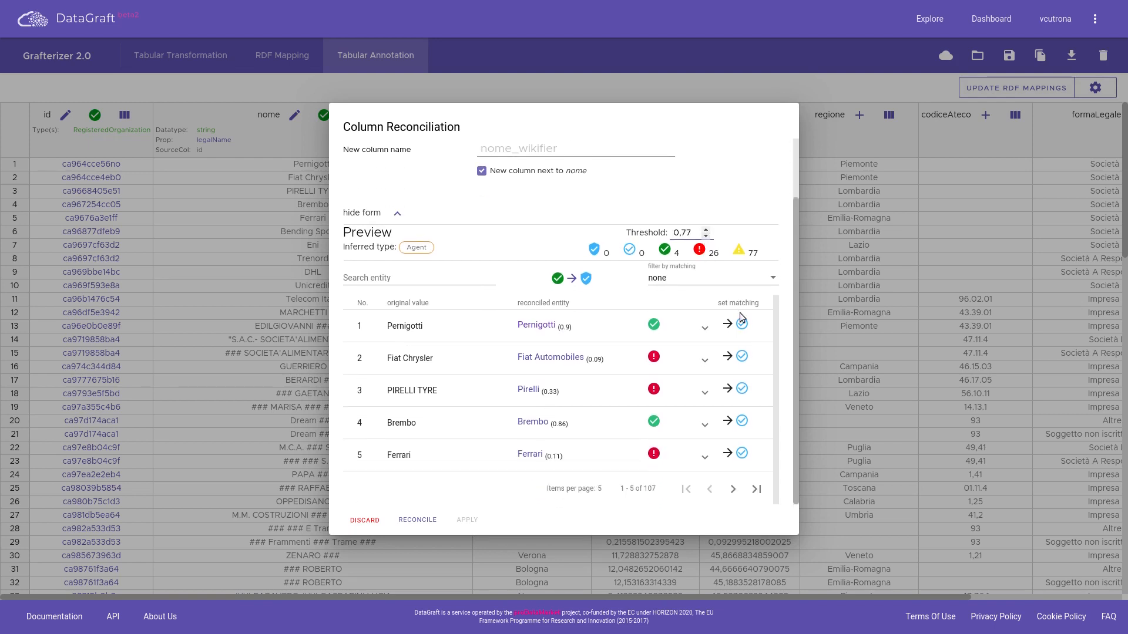
left_click(742, 326)
left_click(742, 357)
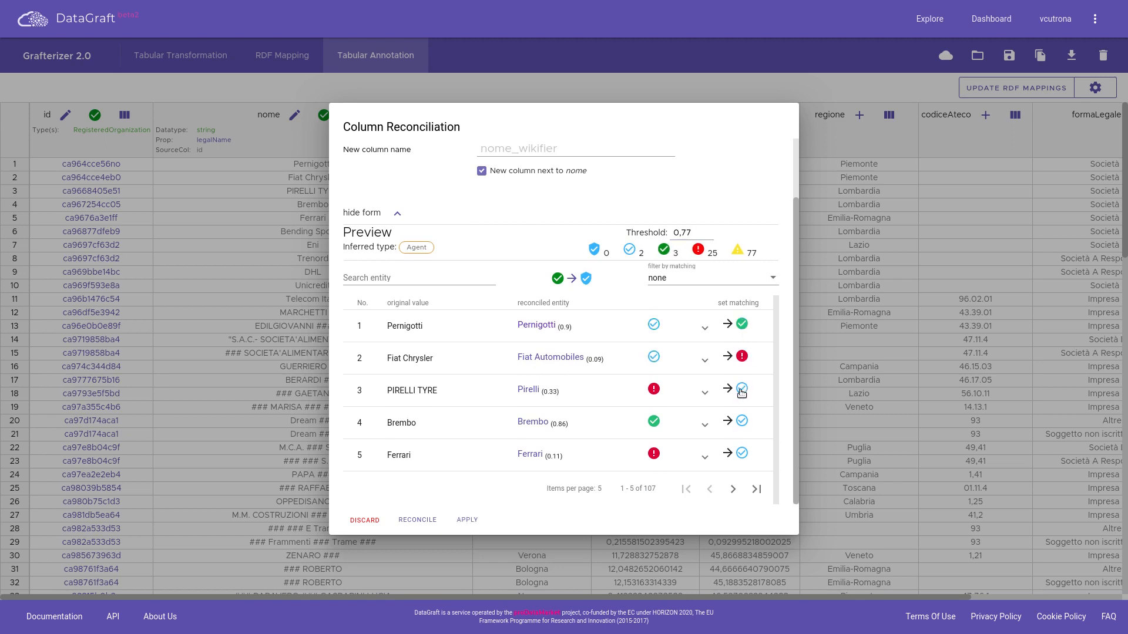
left_click(743, 421)
left_click(742, 454)
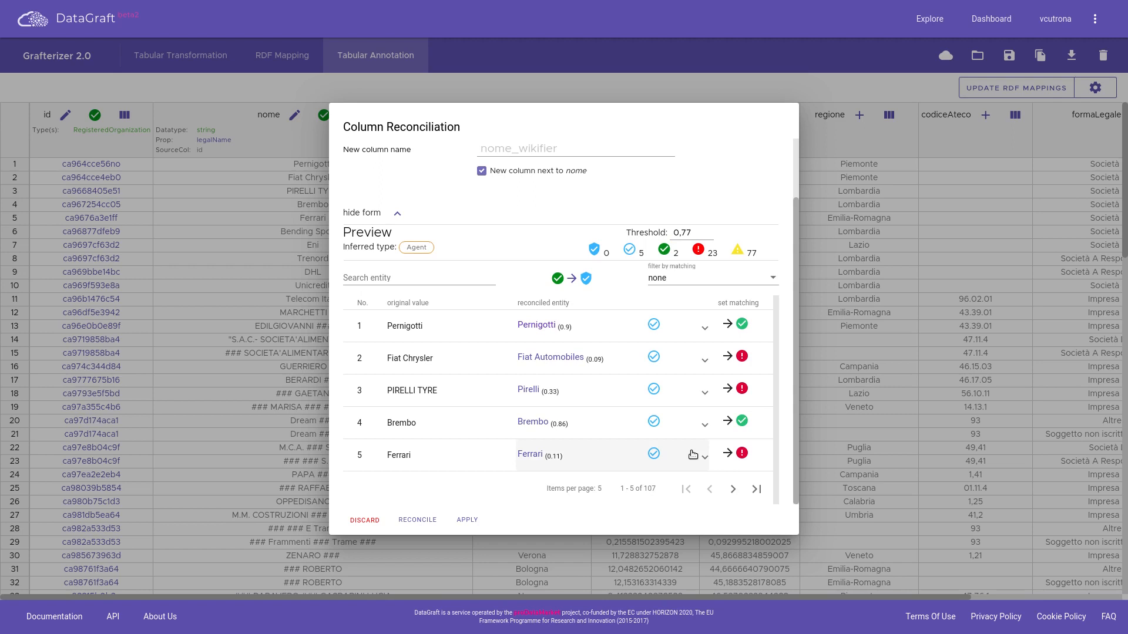
Filter the preview to not reconciled values and add an entity with identifier and label bspoons for Bending Spoons
scroll(647, 359, "up", 2)
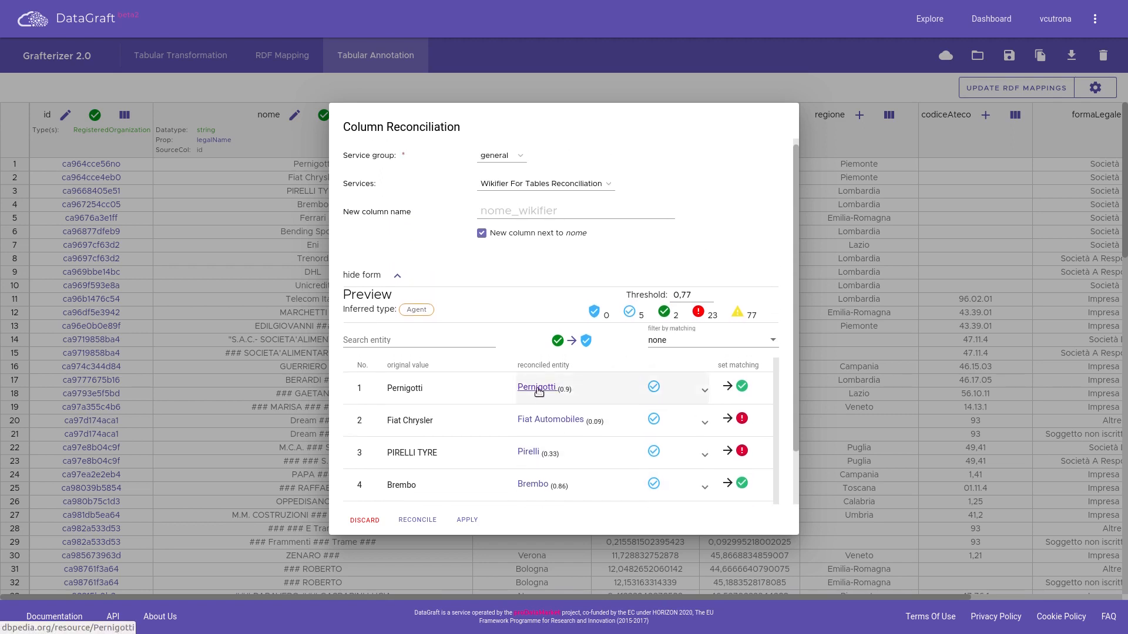
left_click(712, 341)
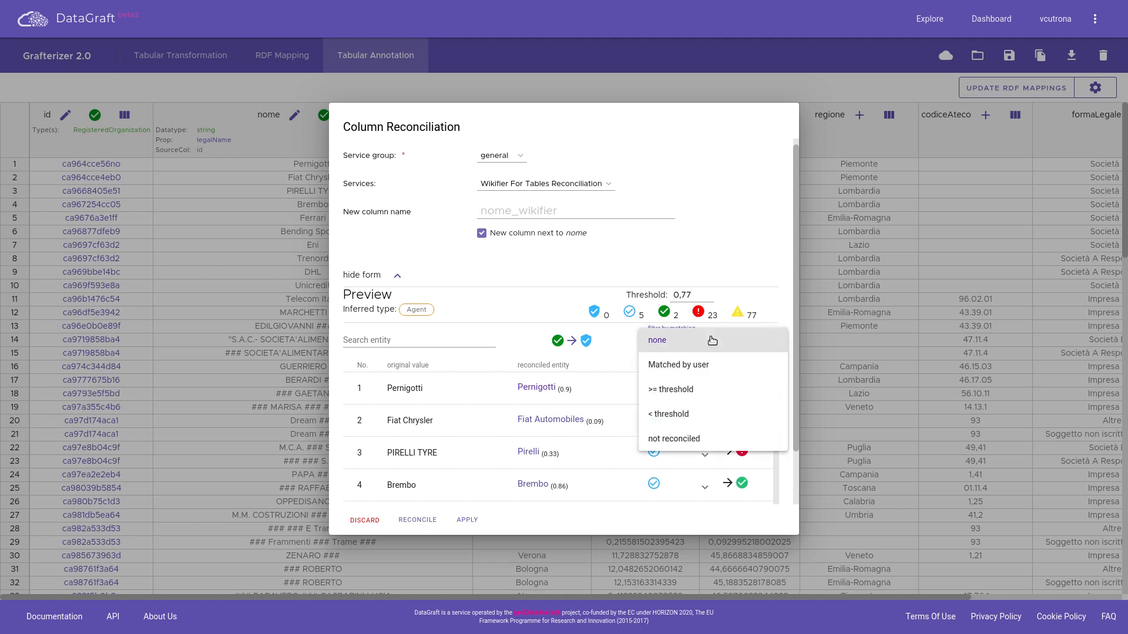
left_click(703, 439)
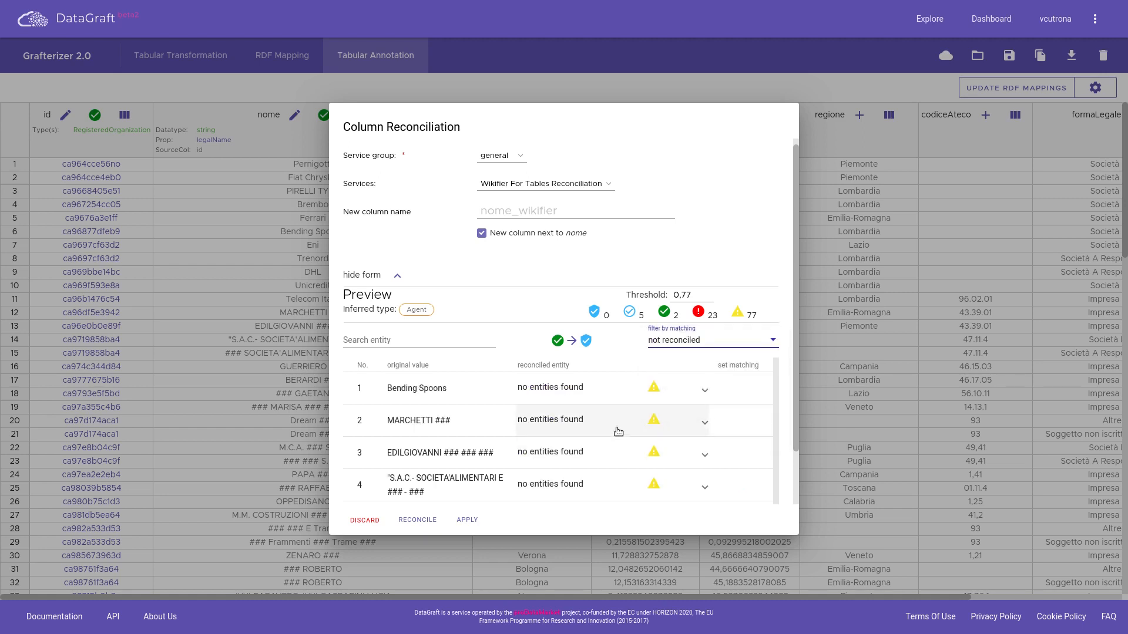
left_click(567, 390)
left_click(589, 425)
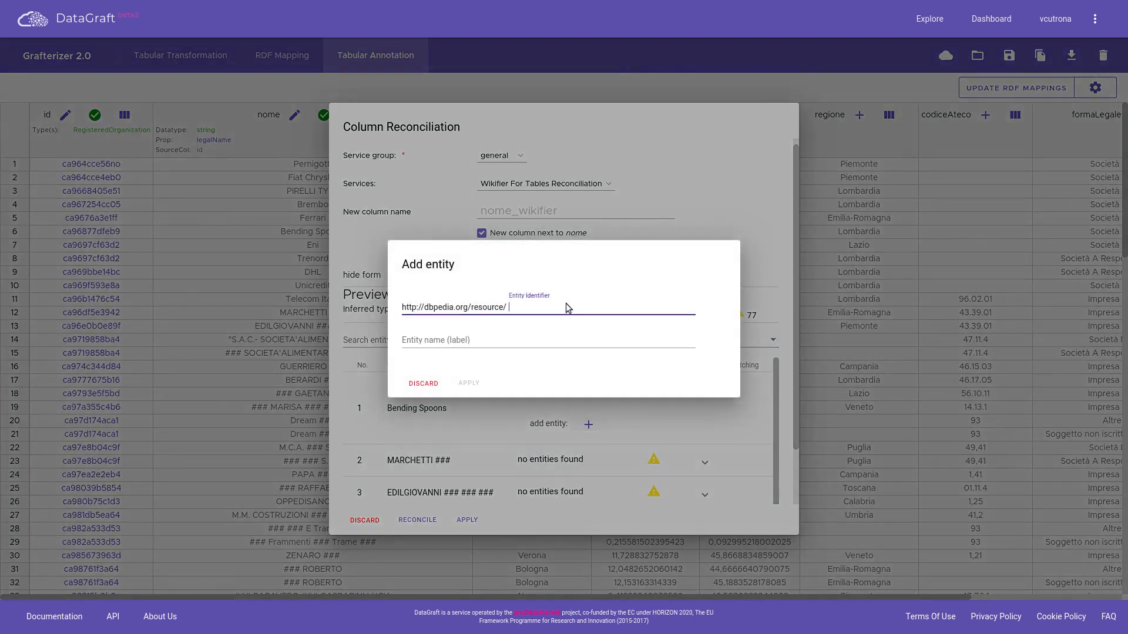
type("bspoons")
key("Tab")
type("bspoons")
left_click(465, 384)
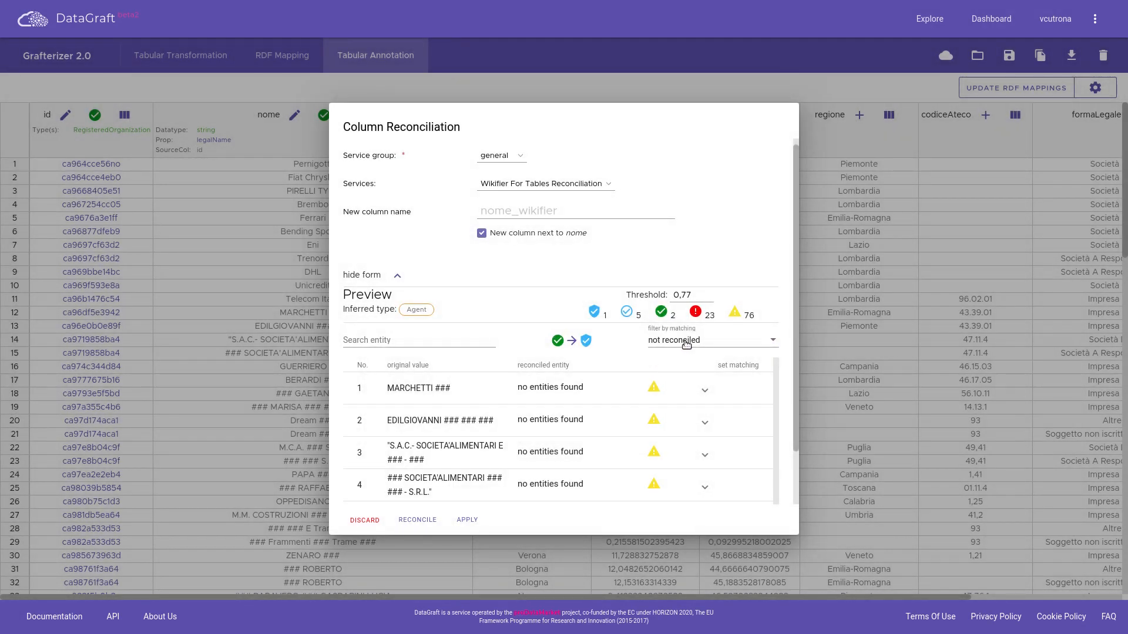
Reset the matching filter to none and apply the reconciliation of the nome column
left_click(686, 343)
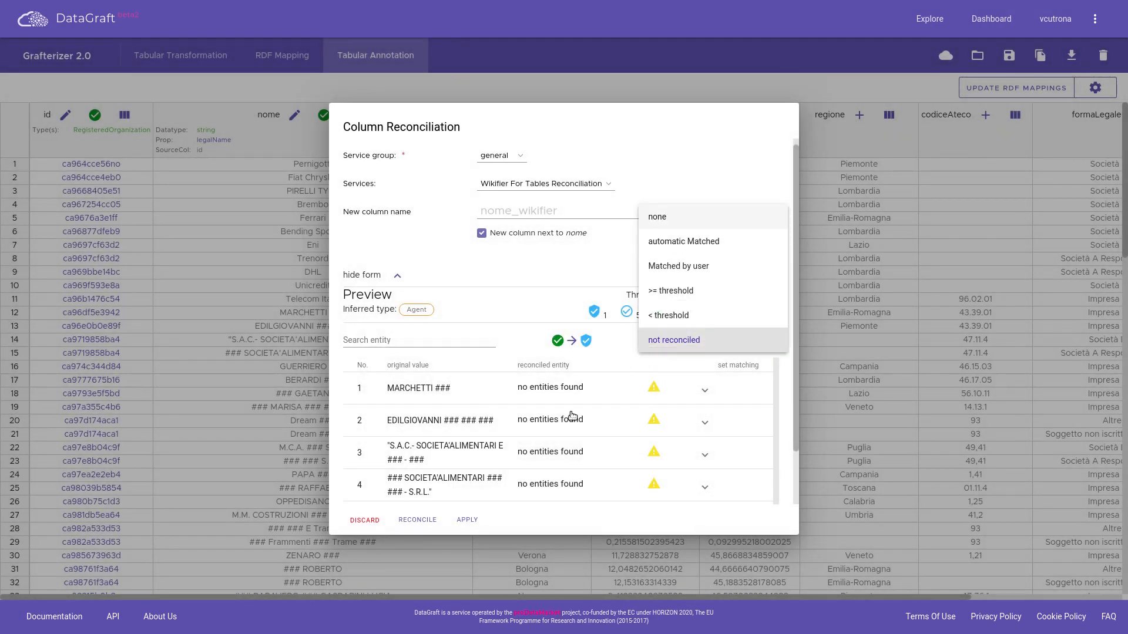
left_click(656, 217)
left_click(466, 520)
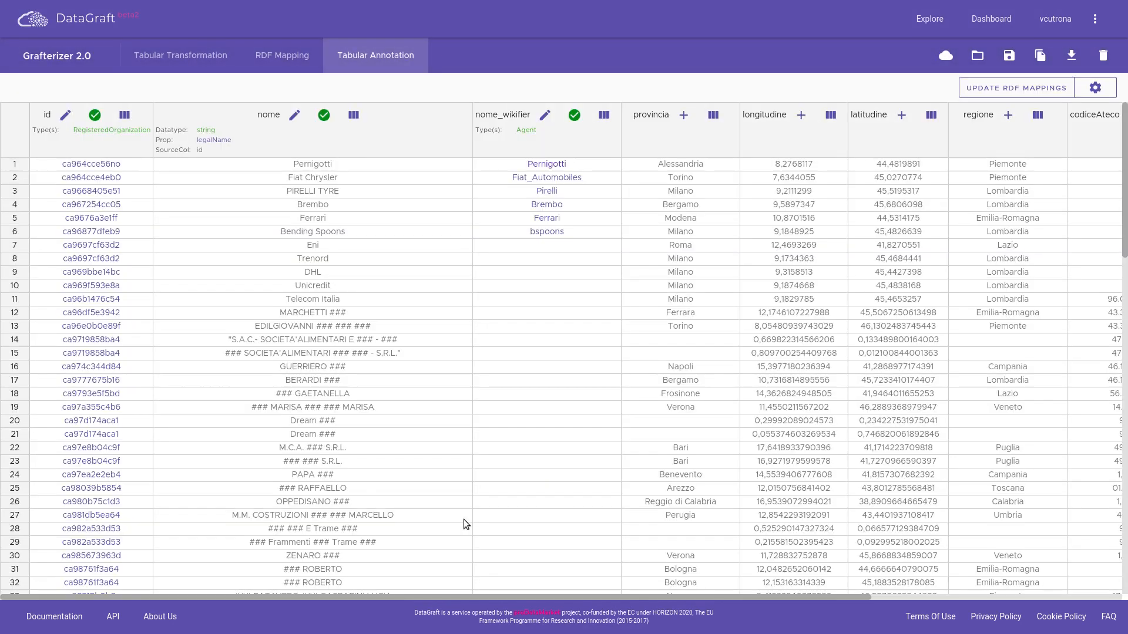
Review the annotation details of the nome_wikifier column without changing them
left_click(546, 117)
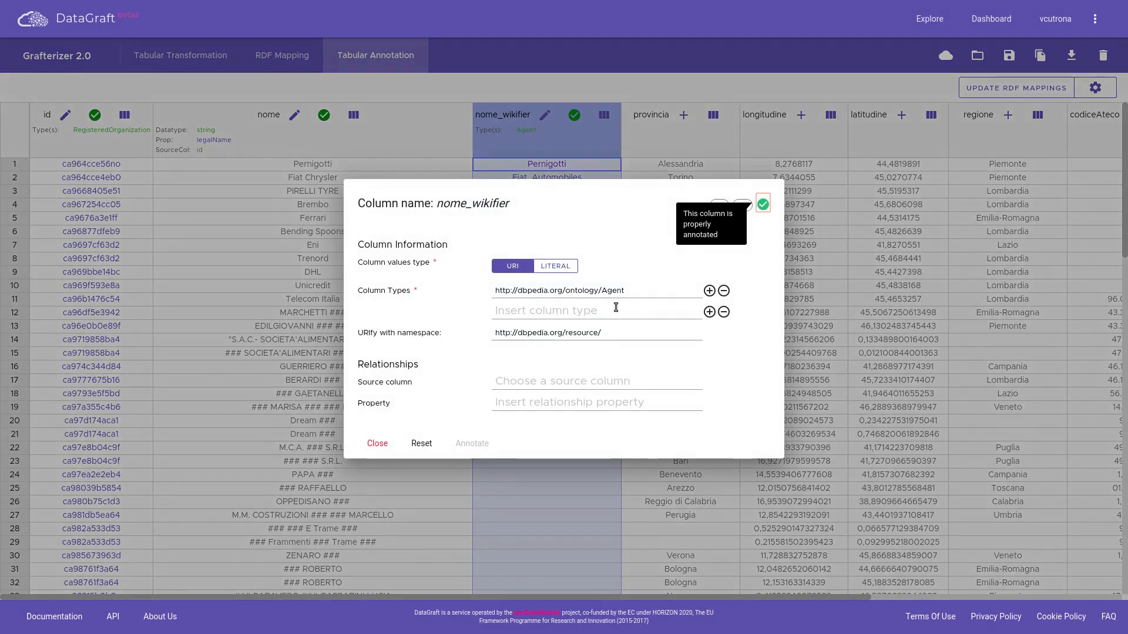
left_click(378, 445)
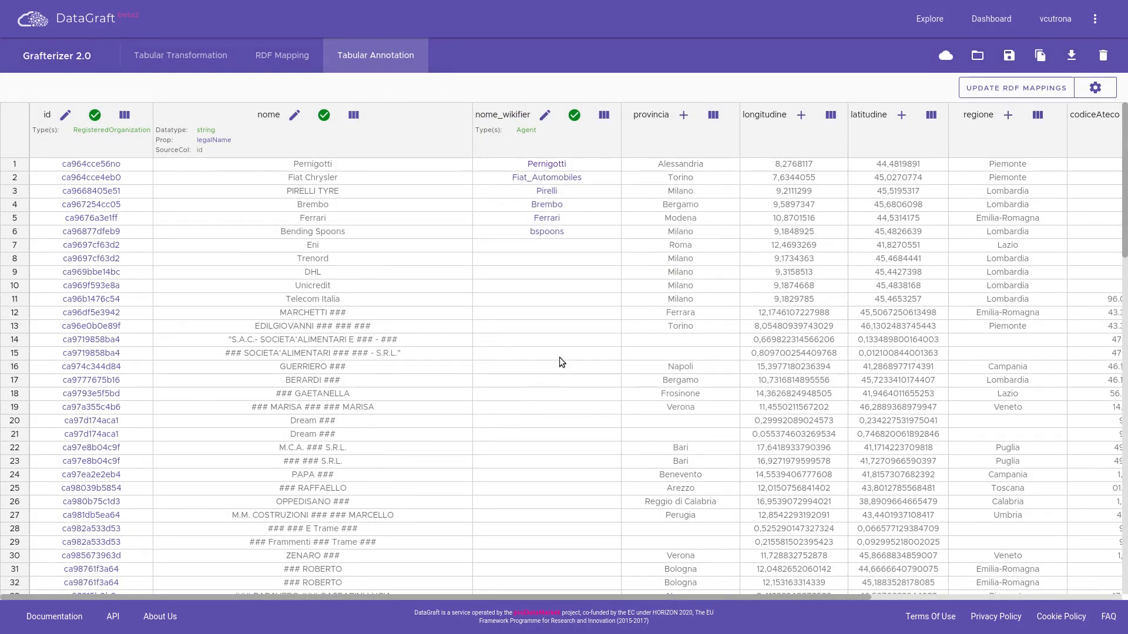
Reconcile the provincia column using the general group's Wikifier For Tables Reconciliation, placing the new column next to provincia
left_click(714, 114)
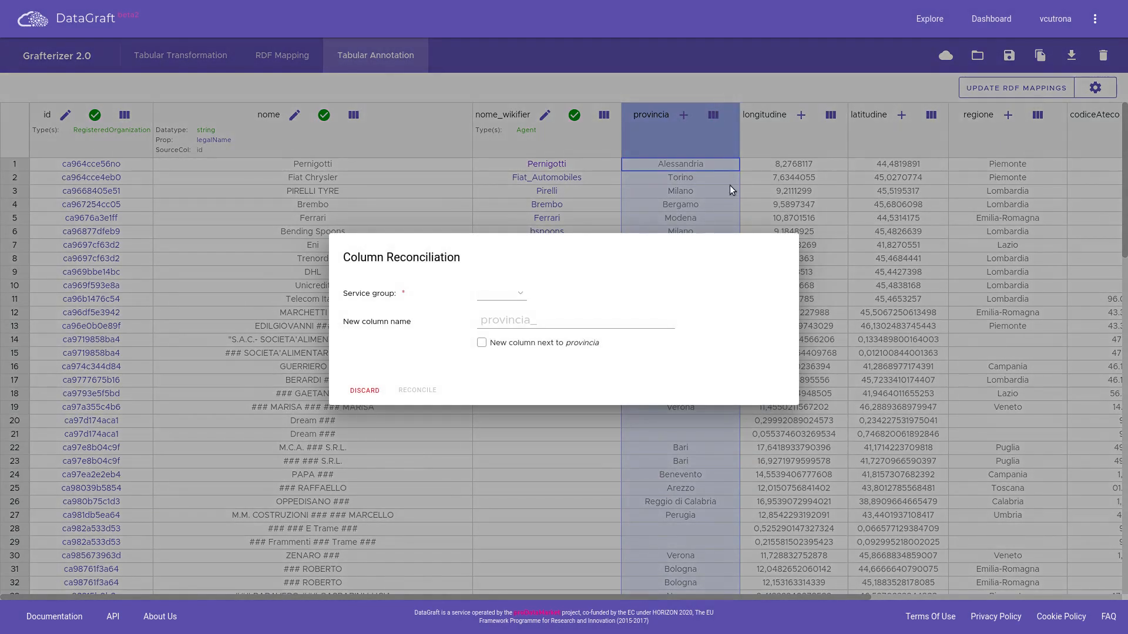
left_click(509, 293)
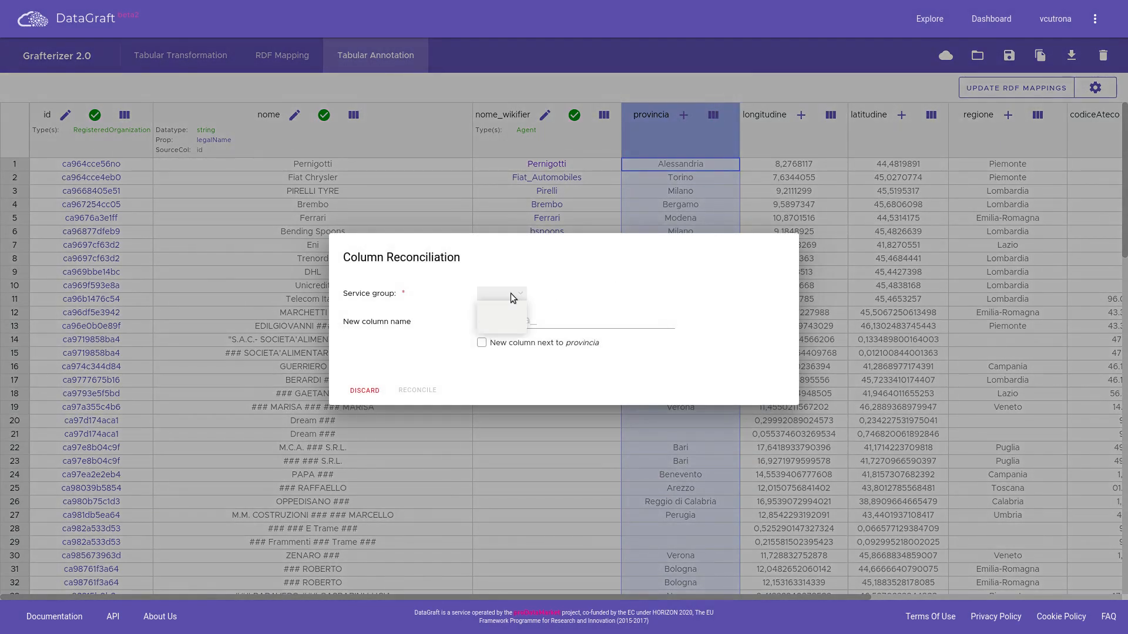
left_click(511, 316)
left_click(526, 362)
left_click(421, 404)
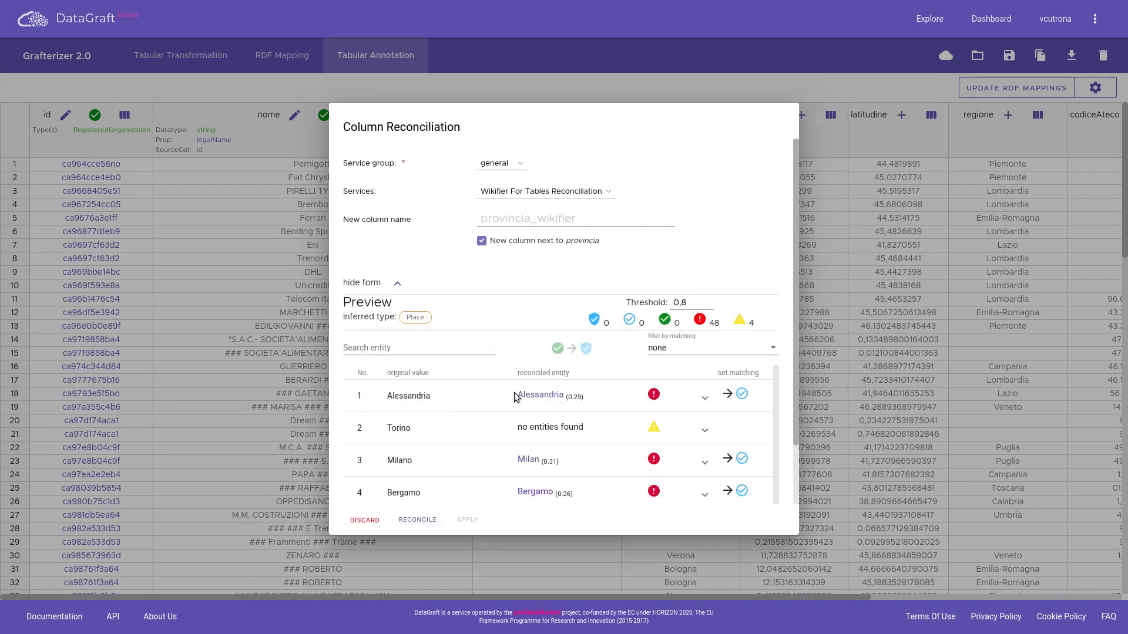
Lower the matching threshold in the provincia reconciliation preview to 0,1
scroll(514, 398, "down", 2)
left_click(690, 233)
key("BackSpace")
type("1")
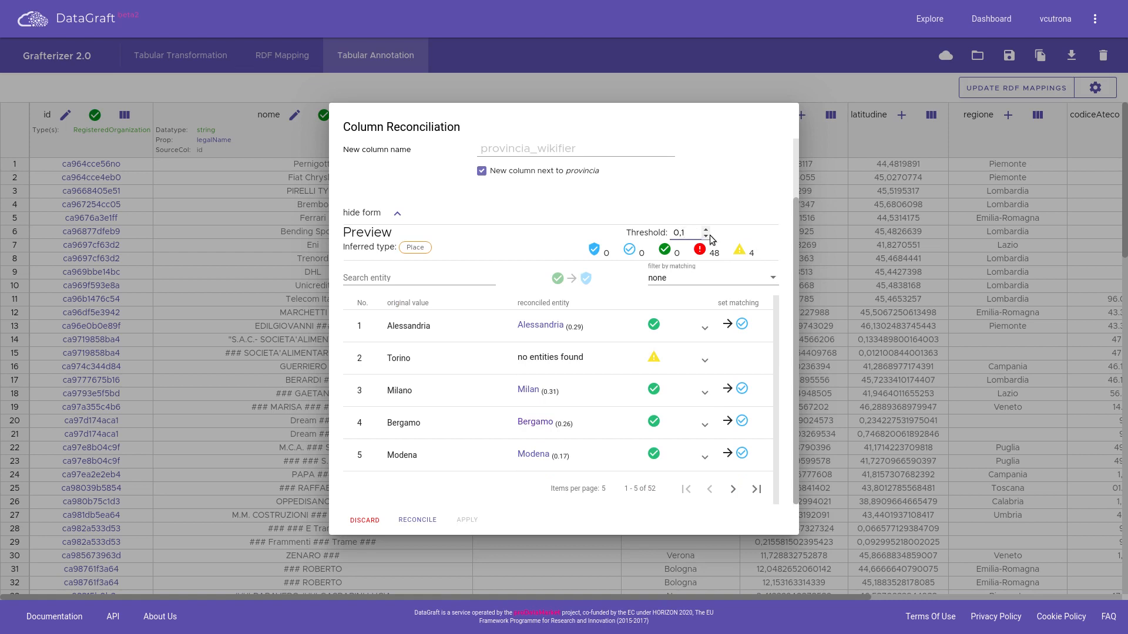
left_click(706, 236)
key("Up")
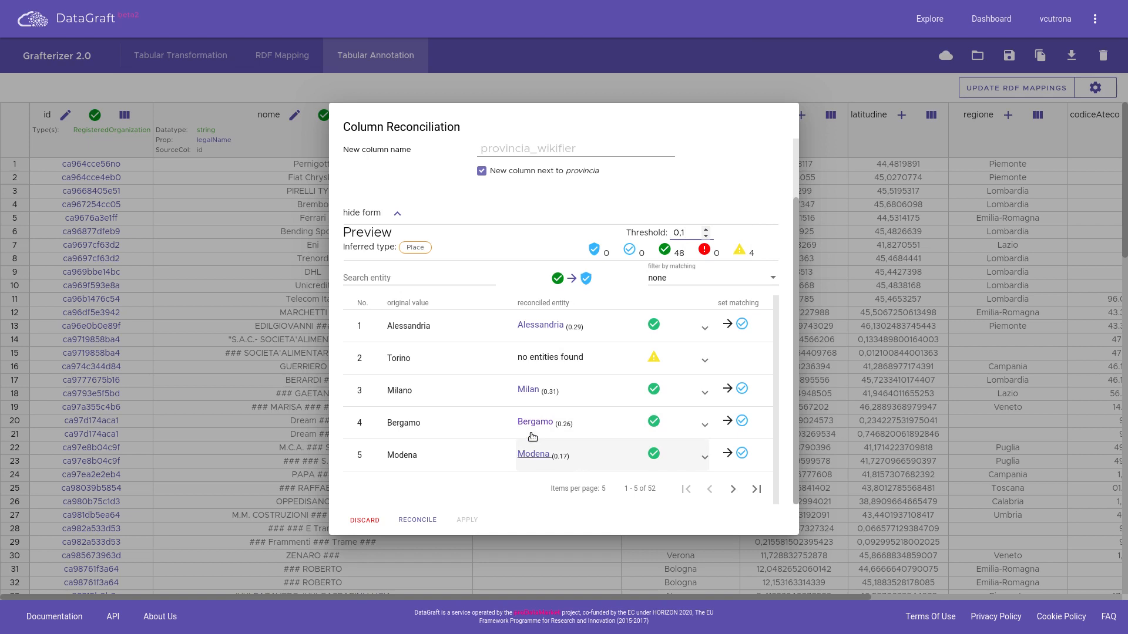
Mark all entities above the threshold as automatically matched and apply the provincia reconciliation
left_click(581, 282)
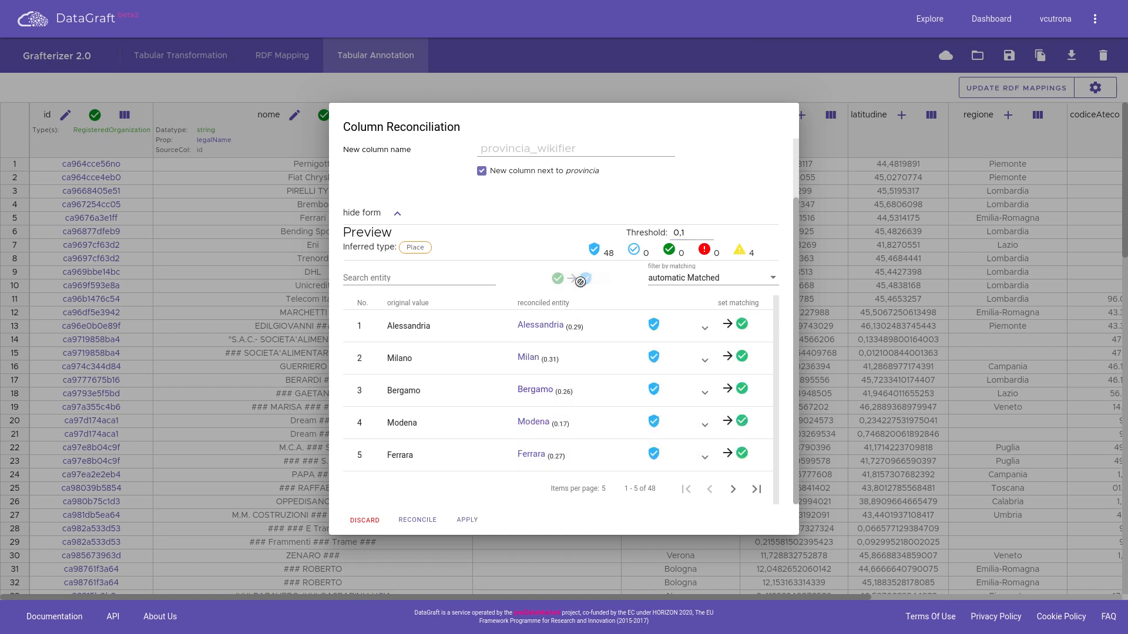
left_click(468, 520)
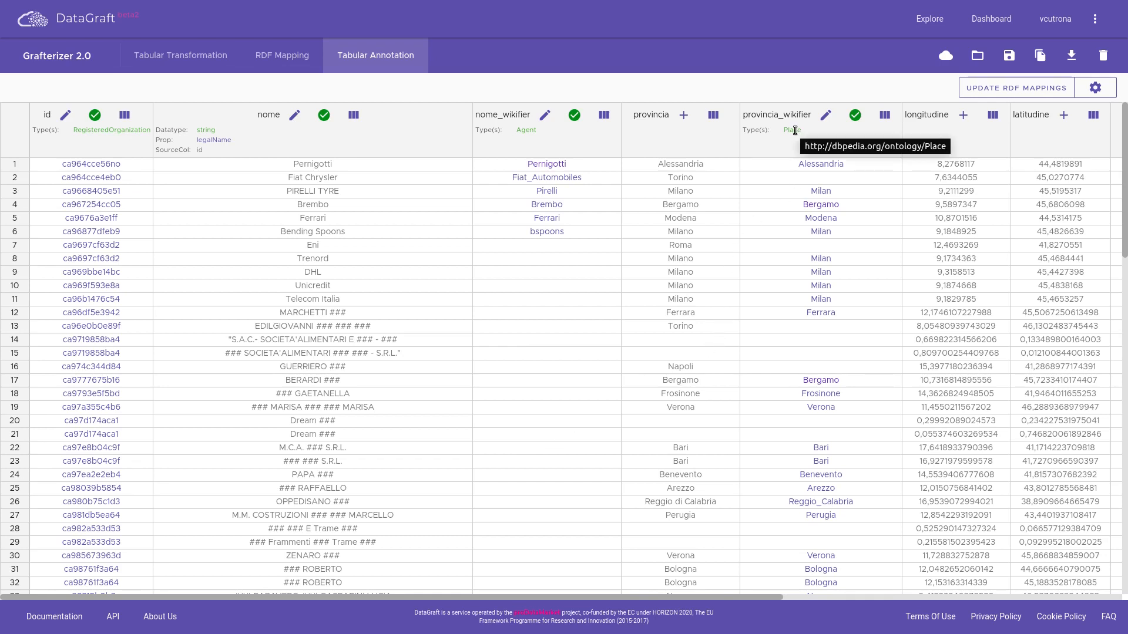
left_click(827, 115)
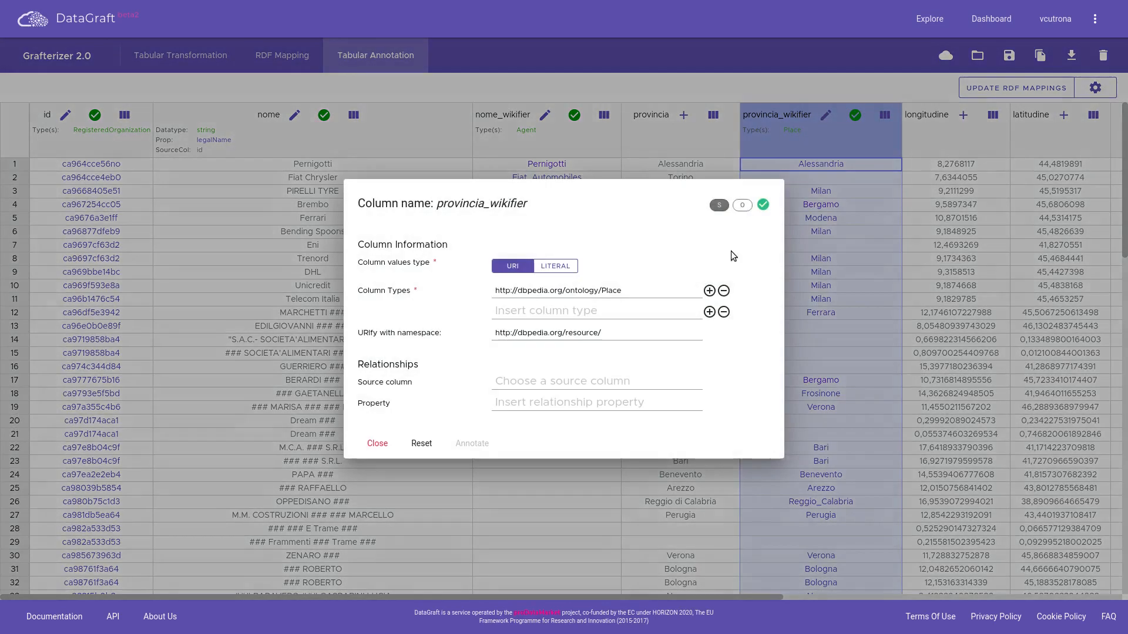
left_click(558, 381)
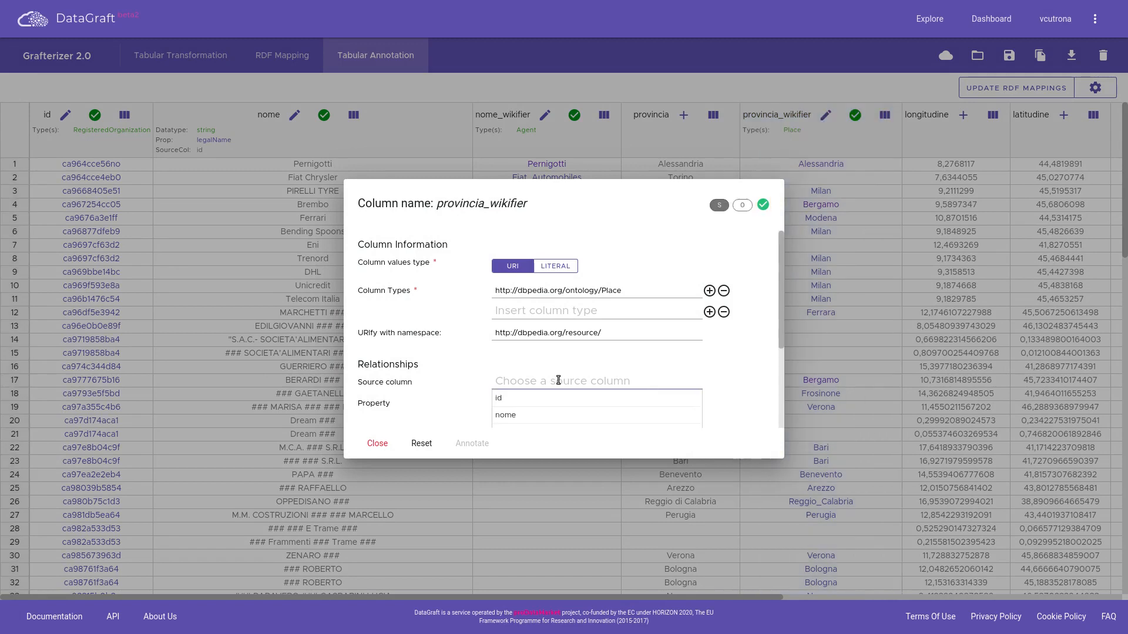
left_click(559, 371)
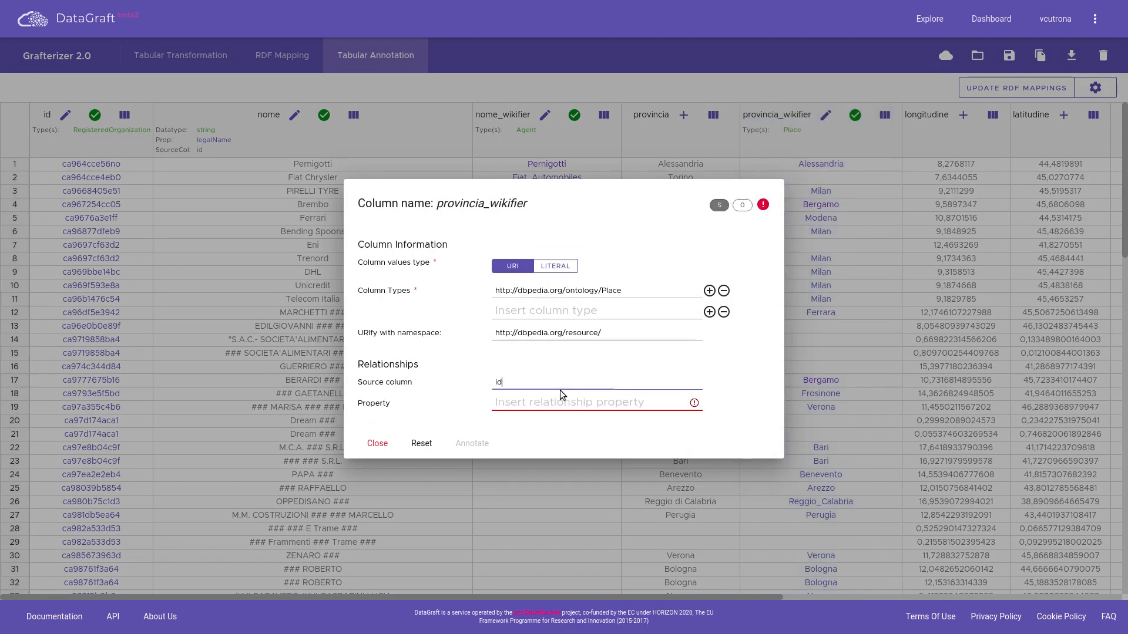
left_click(561, 402)
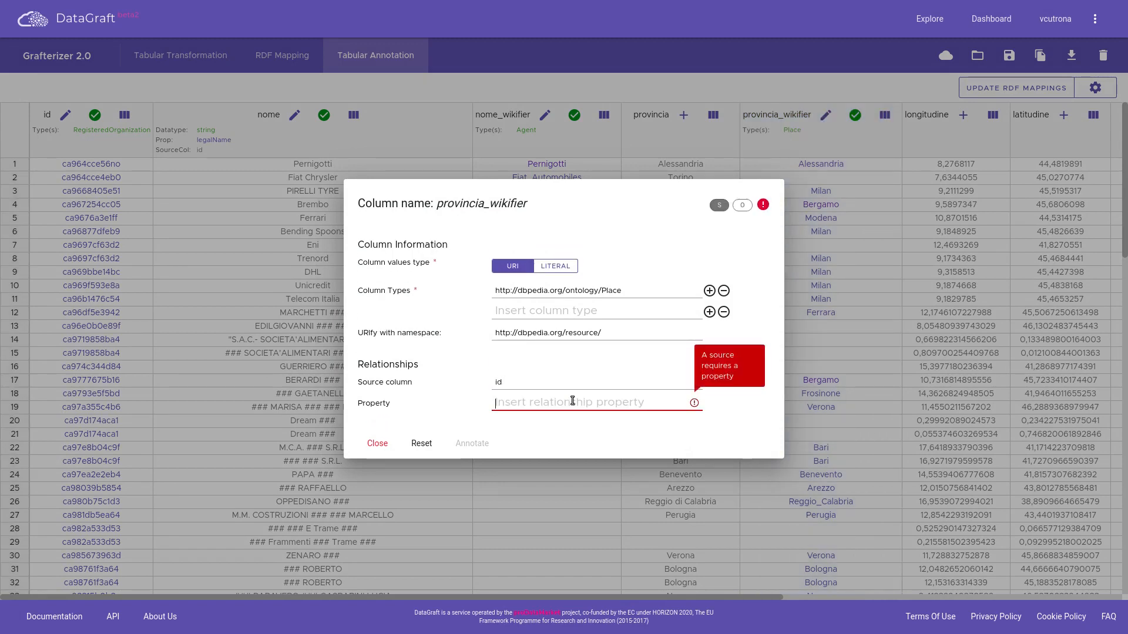
type("area")
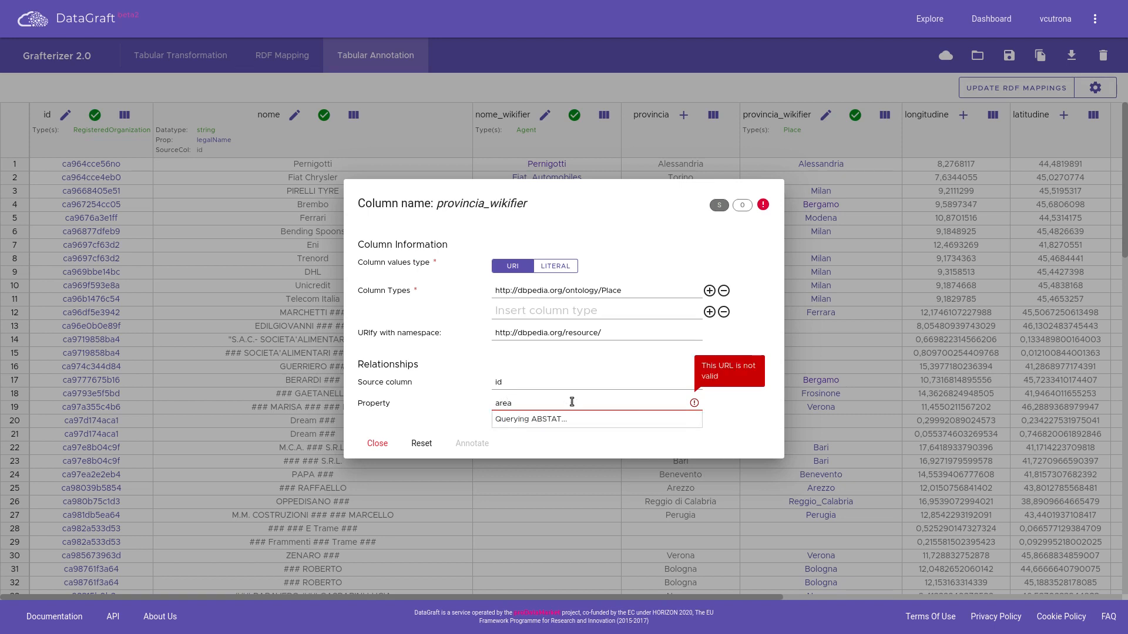
scroll(587, 388, "down", 2)
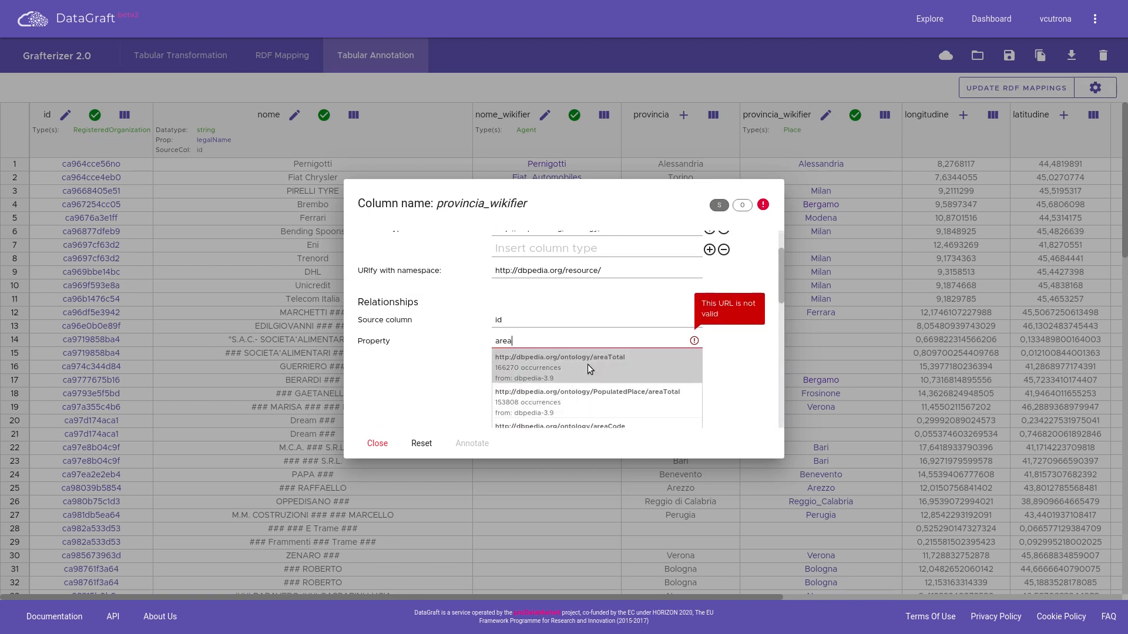
left_click(595, 389)
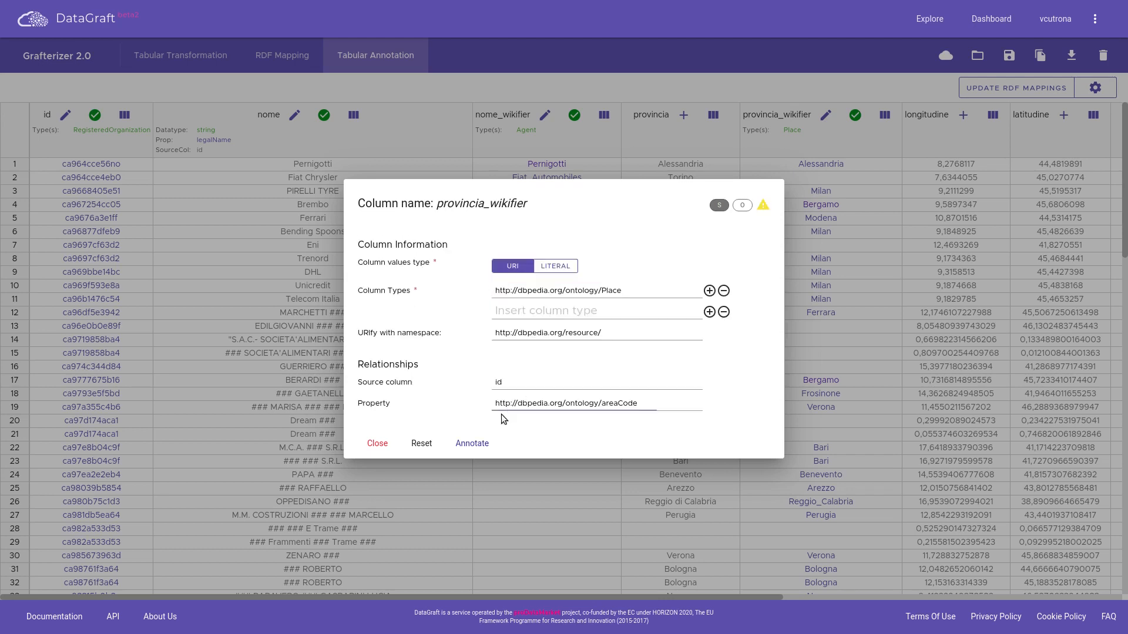
left_click(473, 444)
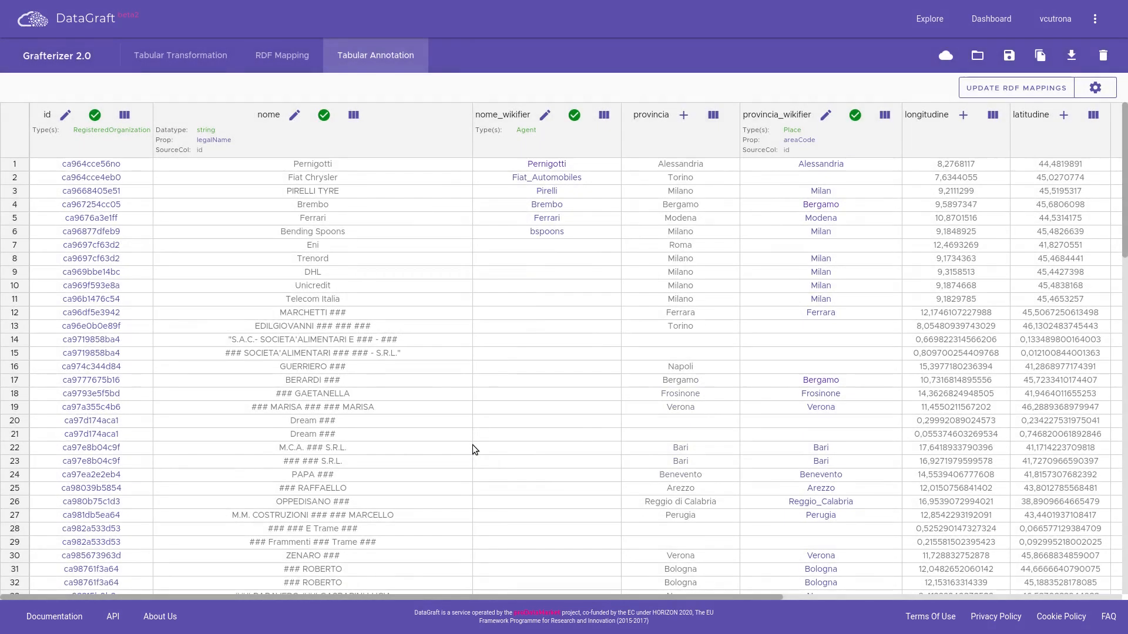
Preview reconciling the provincia column with GeoNames Reconciliation from the geo service group, and discard the reconciliation
left_click(714, 119)
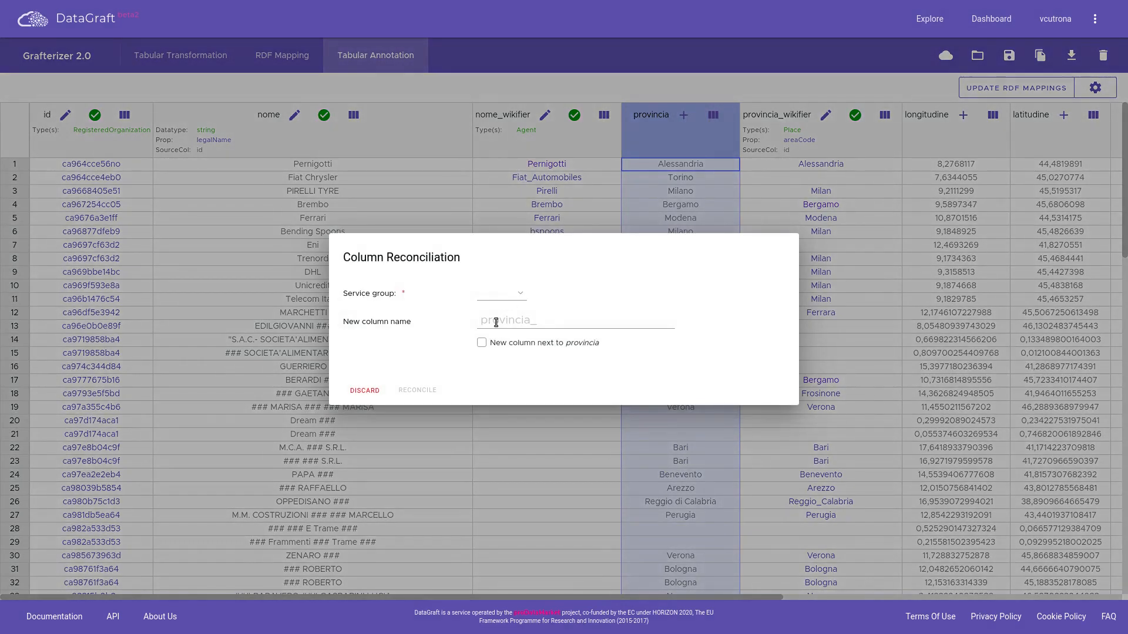
left_click(512, 297)
left_click(511, 313)
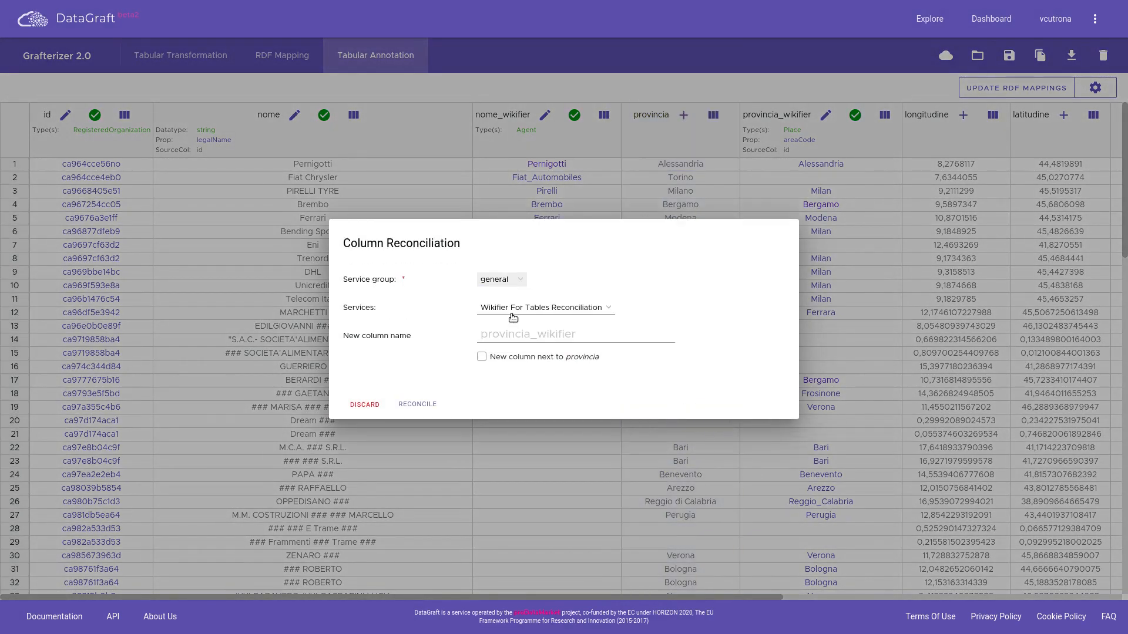
left_click(503, 279)
left_click(517, 304)
left_click(535, 308)
left_click(531, 307)
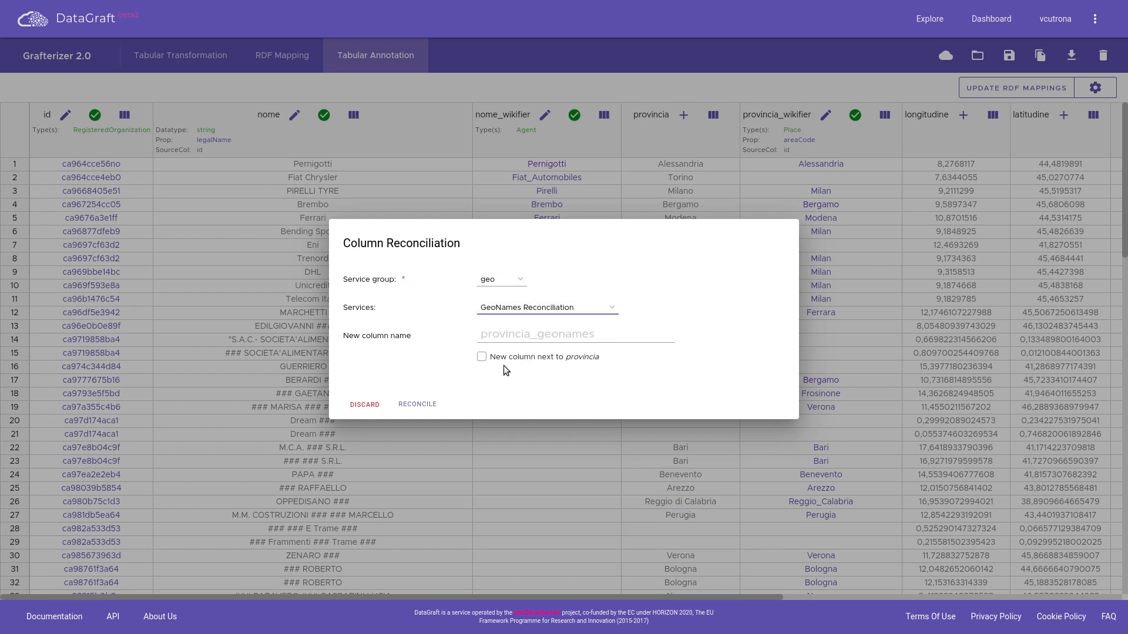
left_click(419, 404)
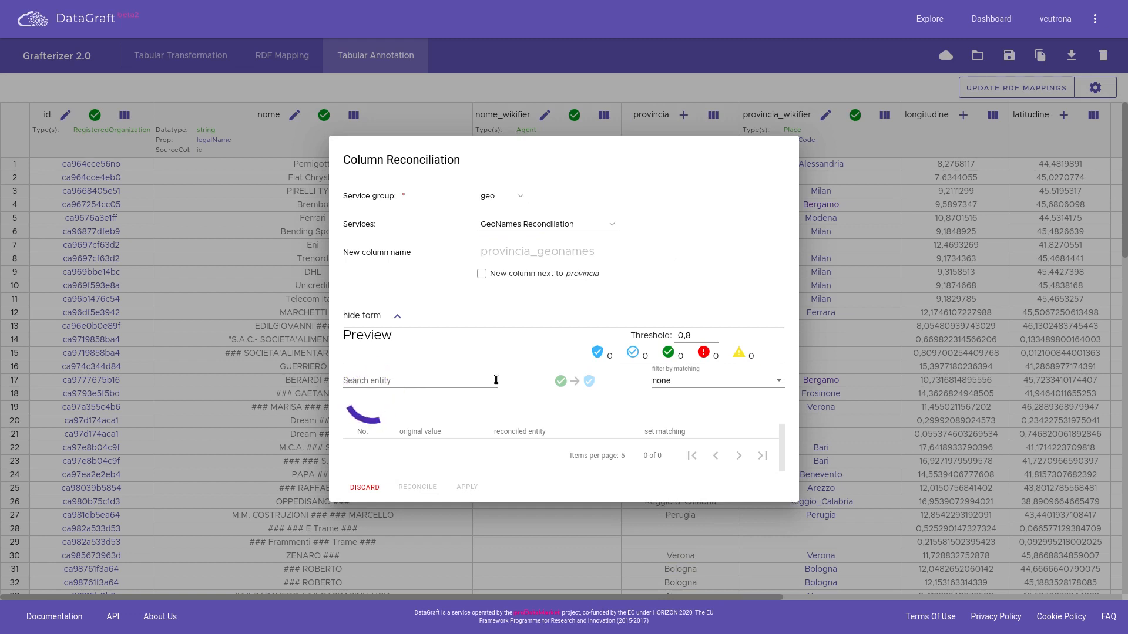
scroll(493, 426, "down", 2)
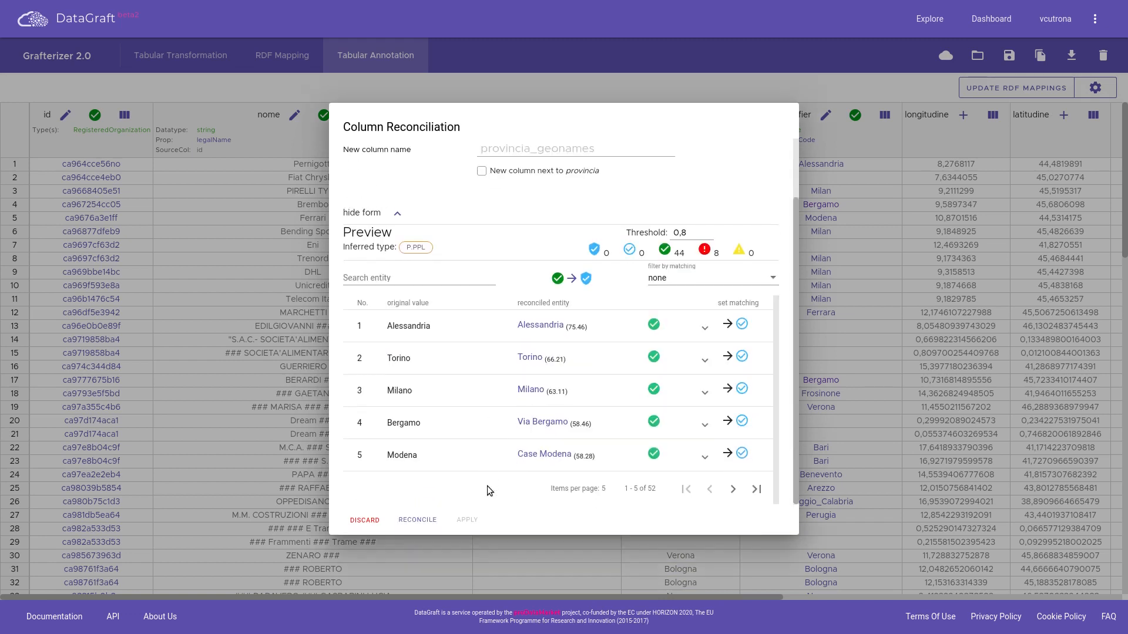
left_click(366, 521)
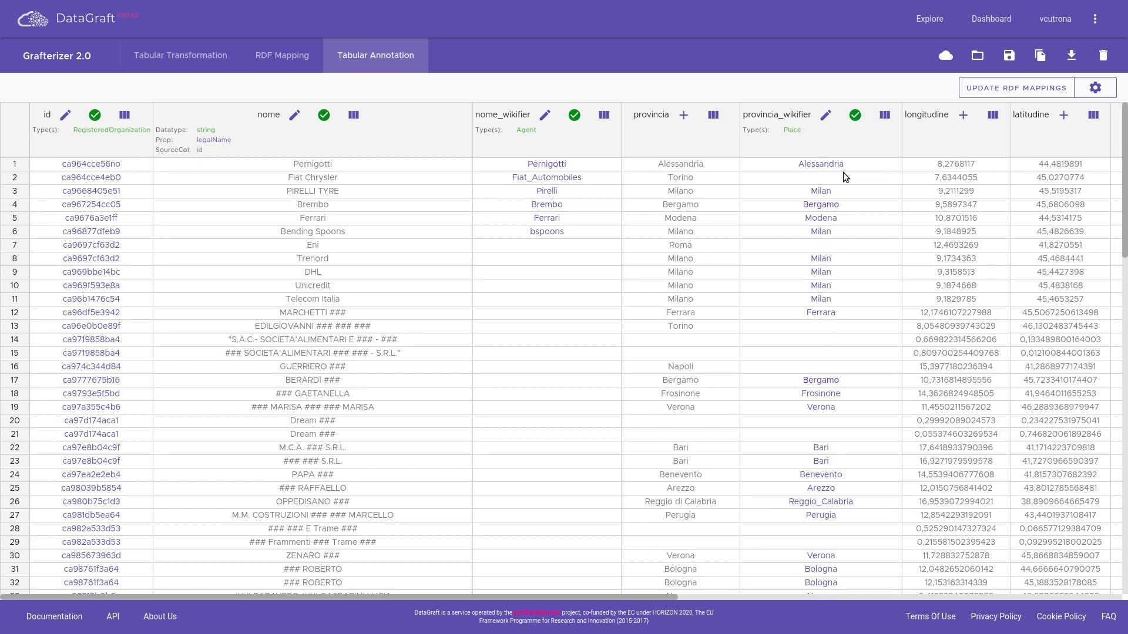
Extend the provincia_wikifier column using SameAs Extension with LAU as target KB, placing the new column next to it
left_click(886, 116)
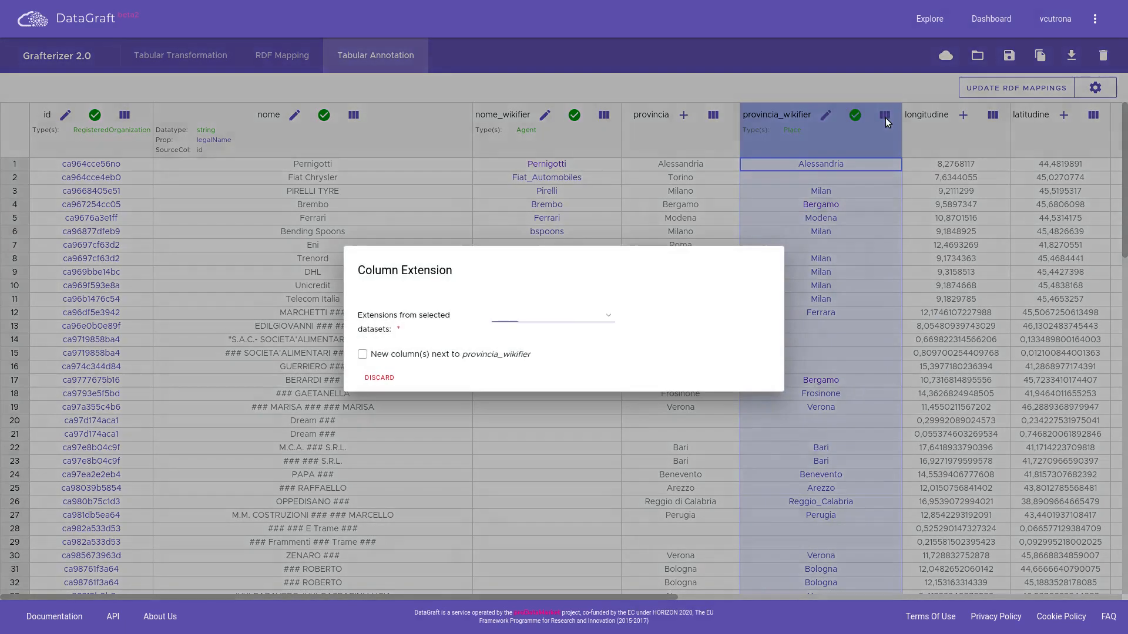
left_click(574, 315)
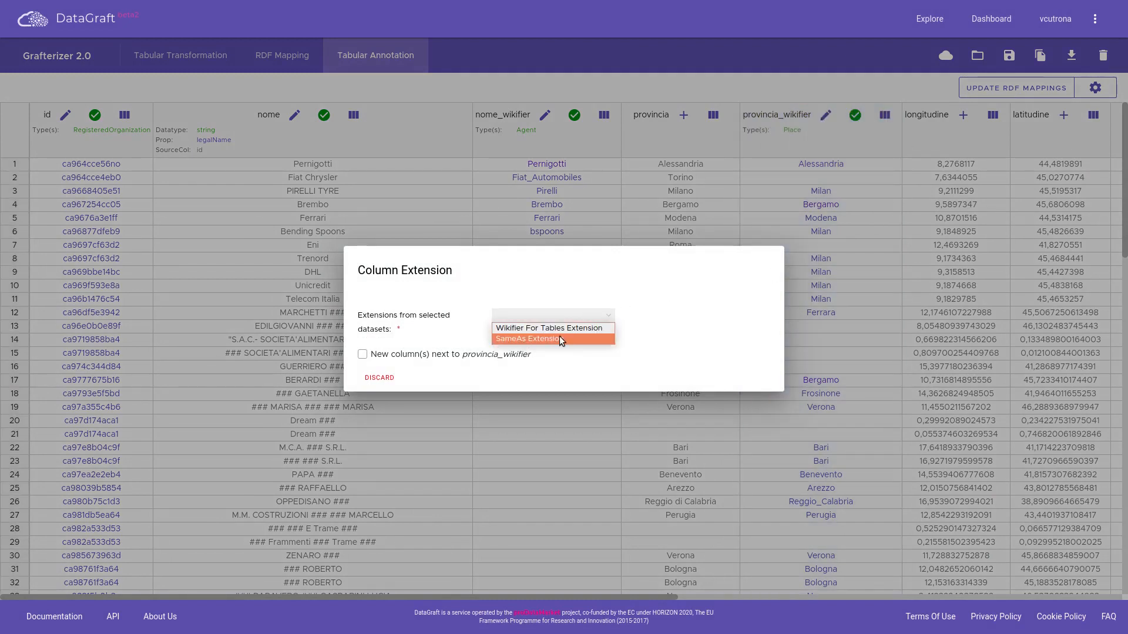
left_click(558, 337)
left_click(473, 340)
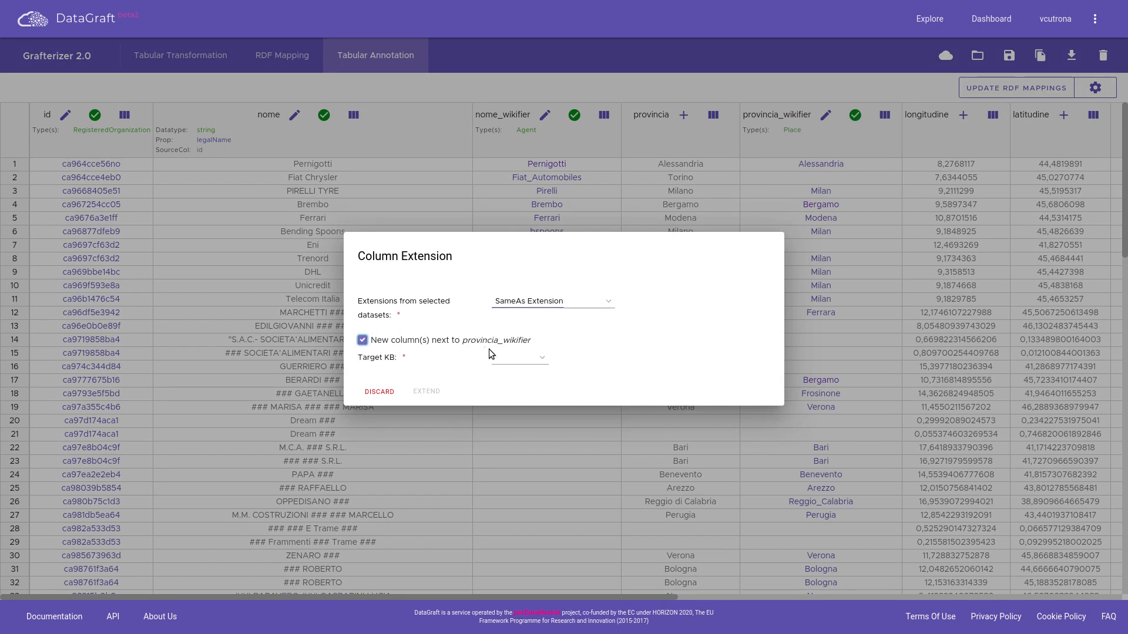
left_click(529, 358)
left_click(524, 368)
left_click(432, 393)
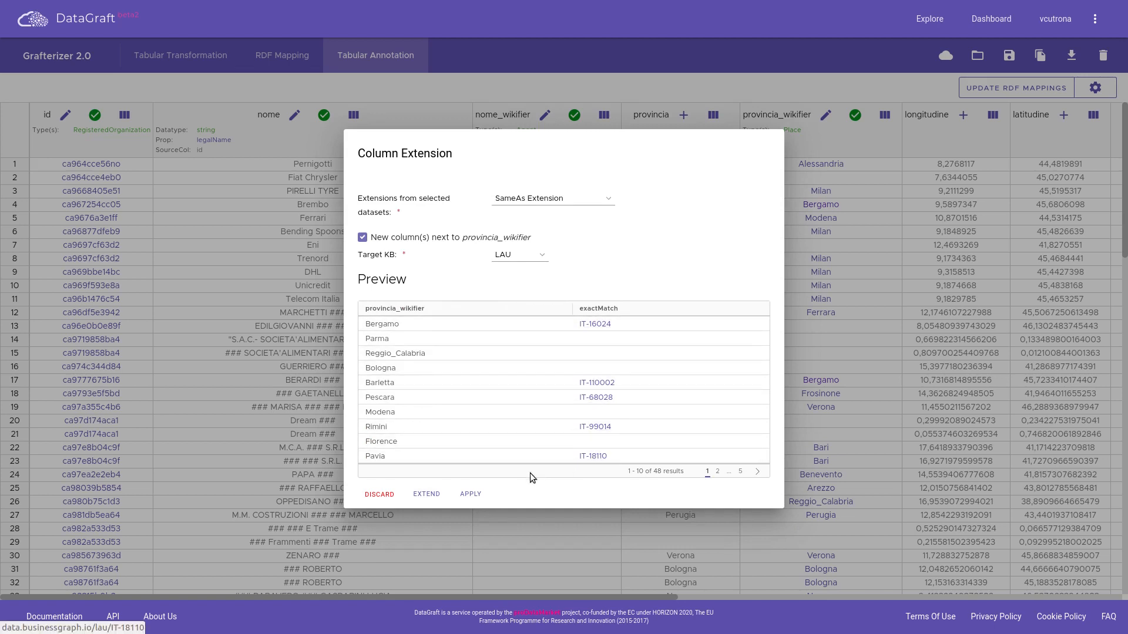
left_click(472, 494)
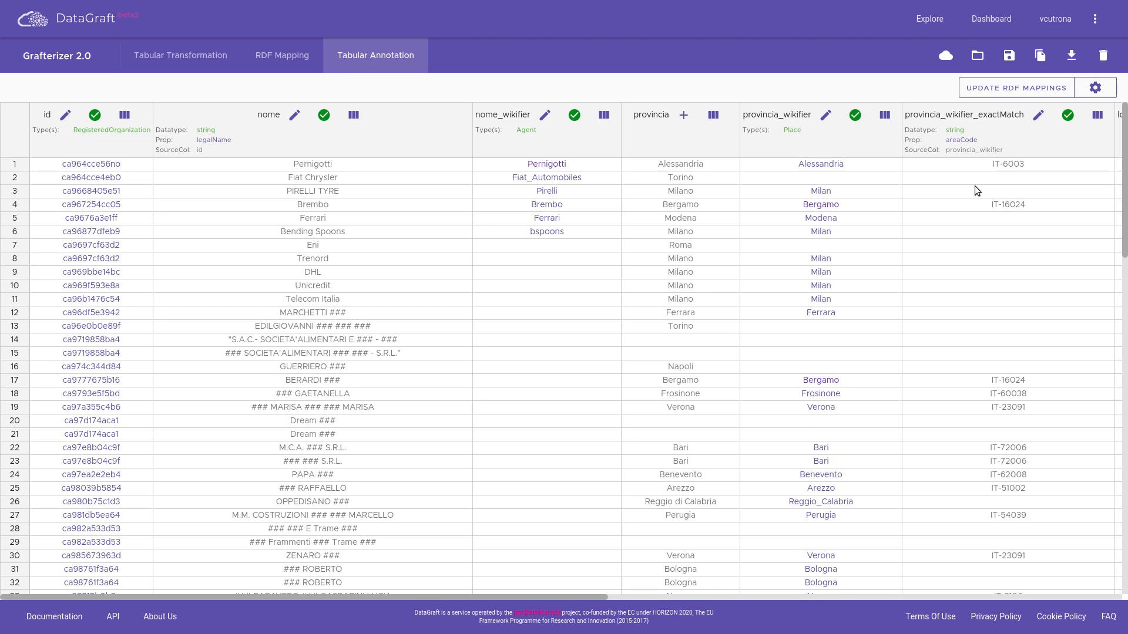
Update the RDF mappings from the annotations and display the resulting tabular annotation mappings
left_click(1009, 91)
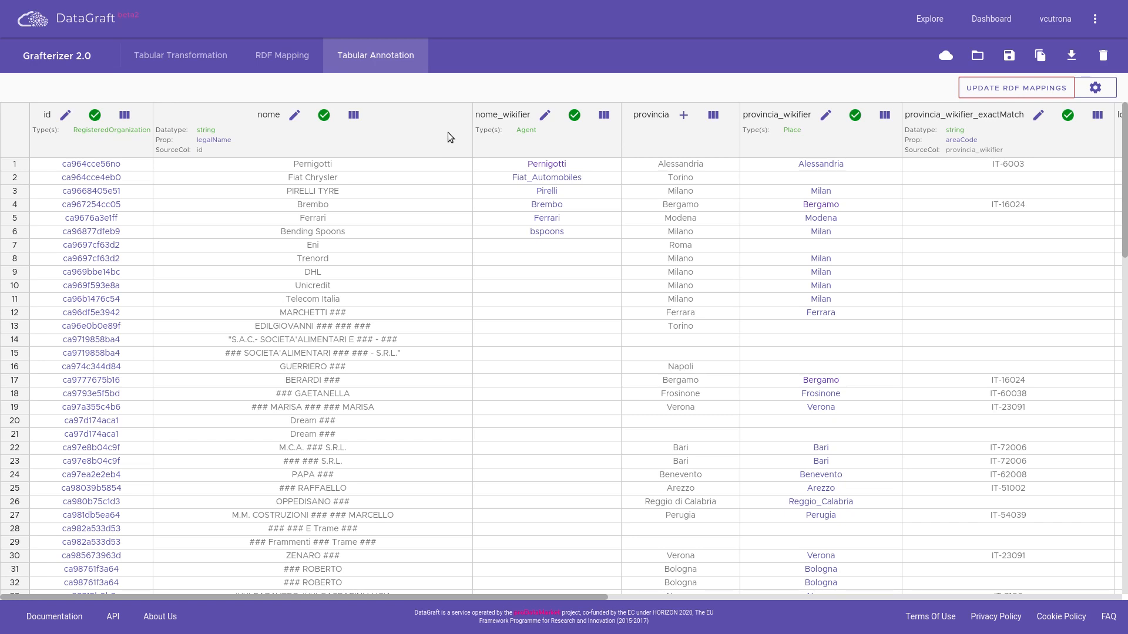
left_click(280, 58)
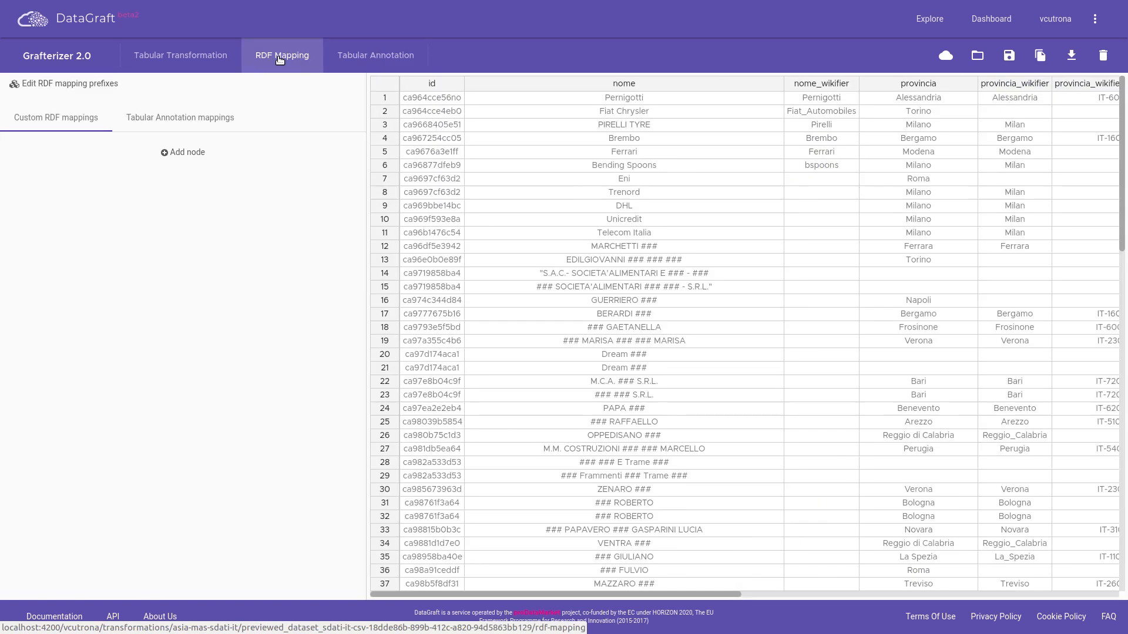
left_click(203, 119)
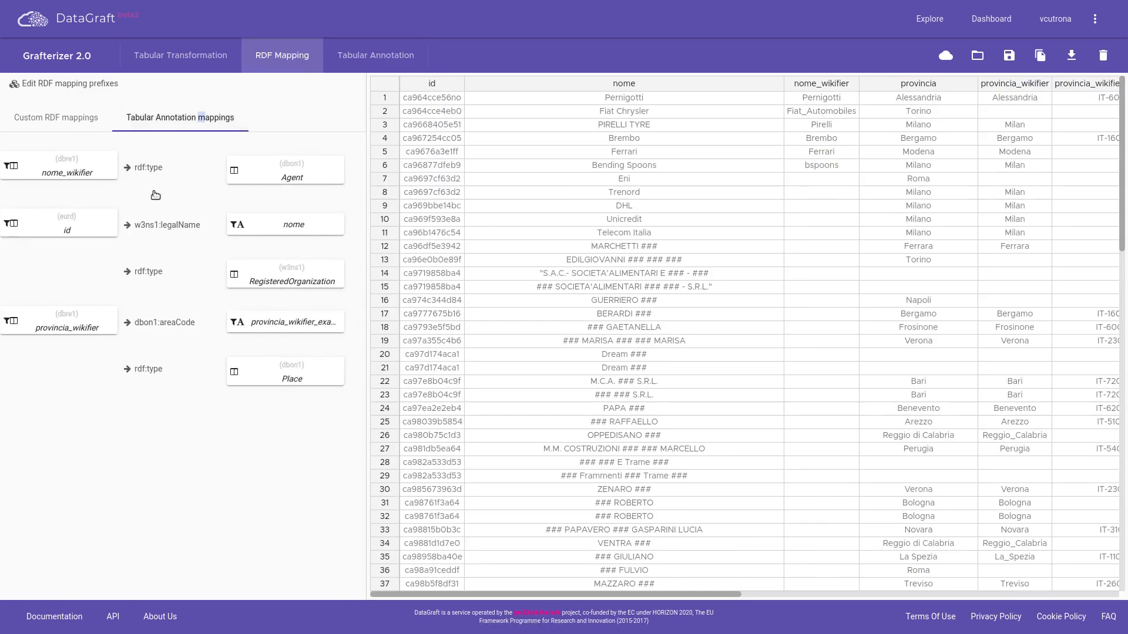
Download the result as RDF in N-Triples format and open the downloaded triples.nt file
left_click(1070, 56)
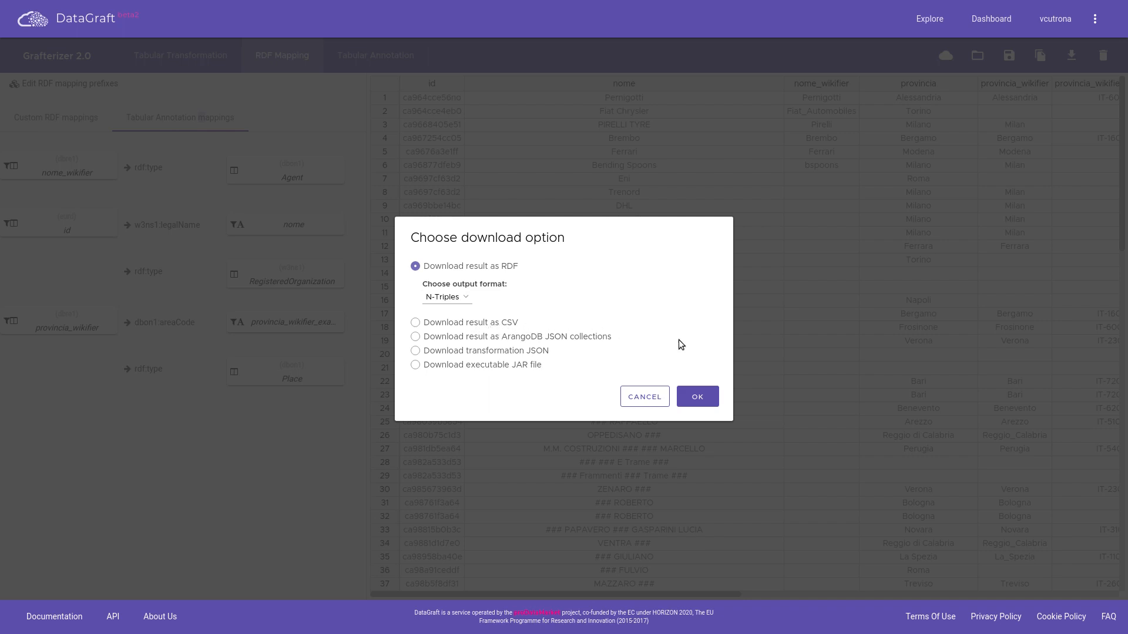
left_click(697, 397)
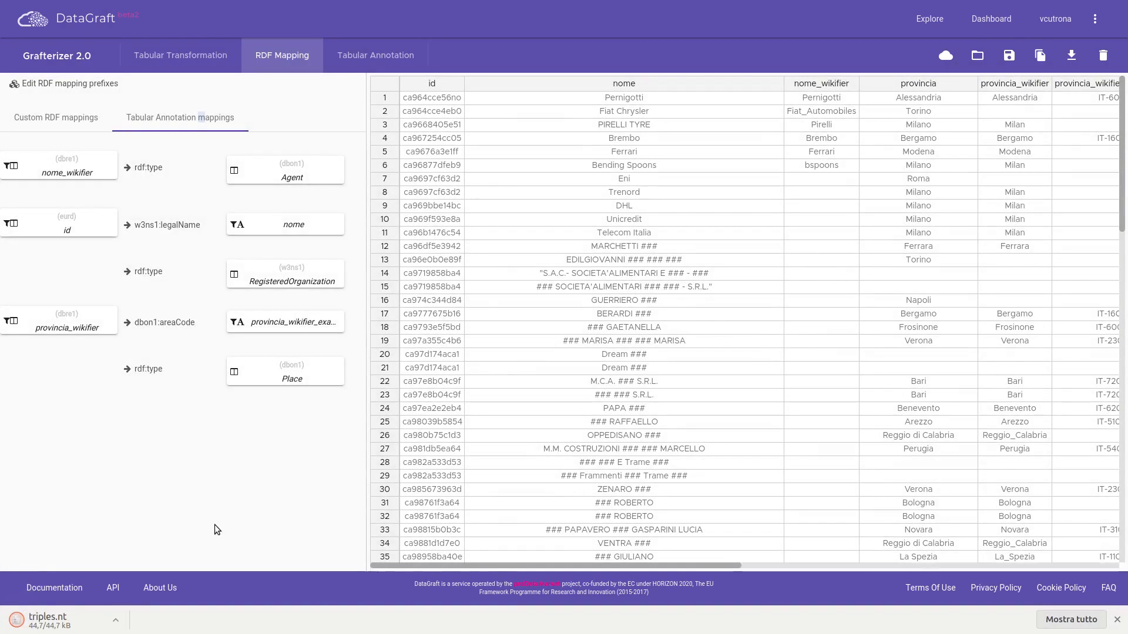
left_click(121, 620)
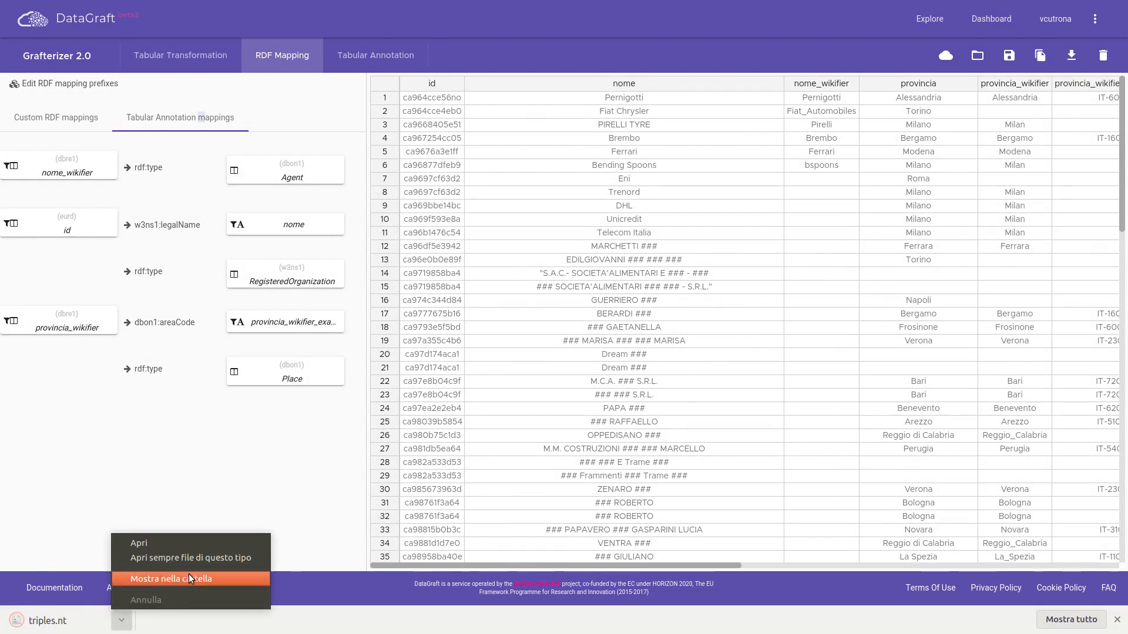
left_click(193, 544)
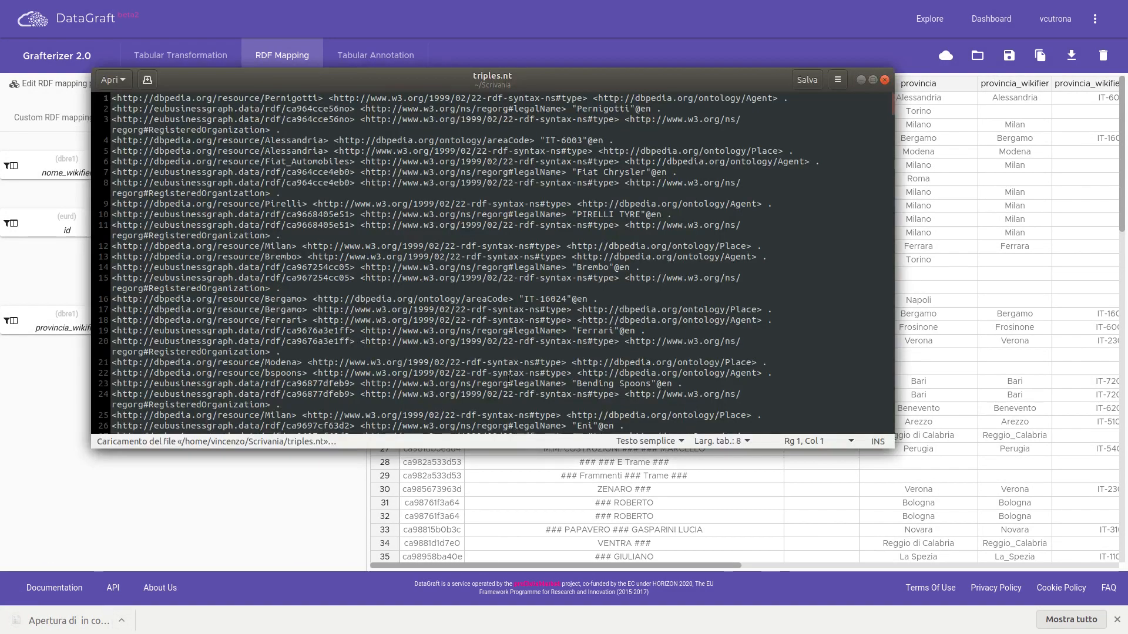